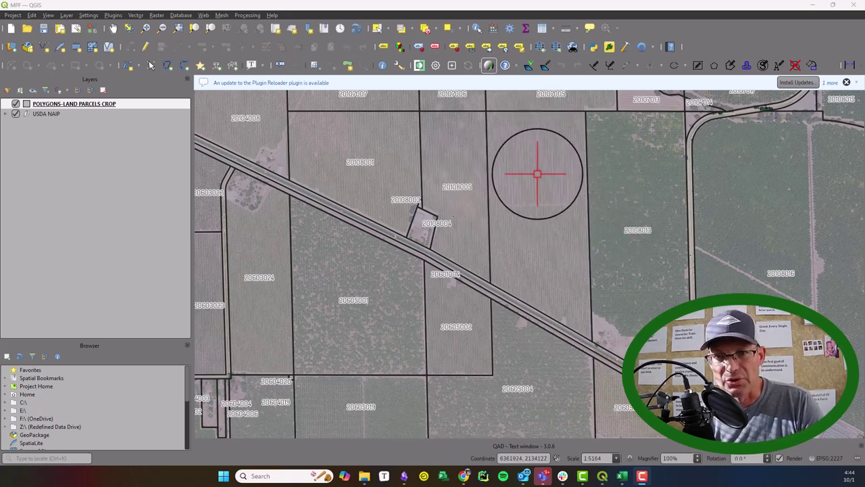
Pan the QGIS parcel map to view neighbouring parcels.
{"action": "scroll", "coordinate": [409, 170], "scroll_direction": "down", "scroll_amount": 1}
{"action": "scroll", "coordinate": [416, 186], "scroll_direction": "up", "scroll_amount": 1}
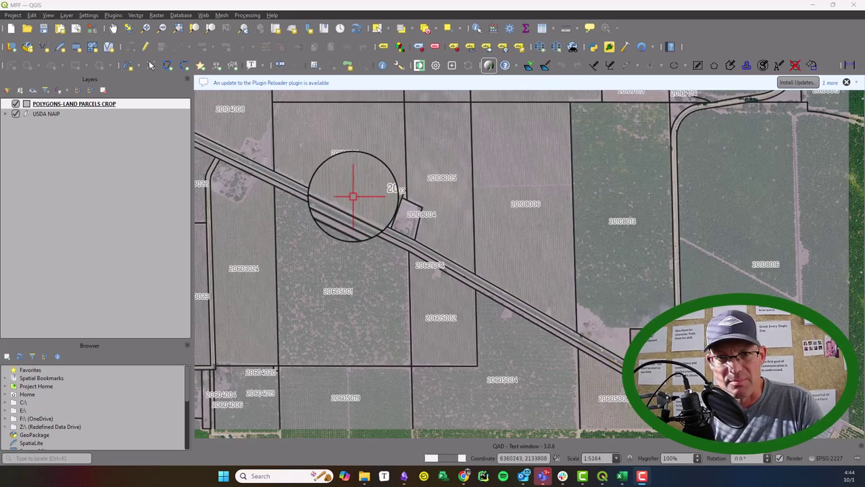
{"action": "left_click_drag", "start_coordinate": [353, 193], "coordinate": [415, 222]}
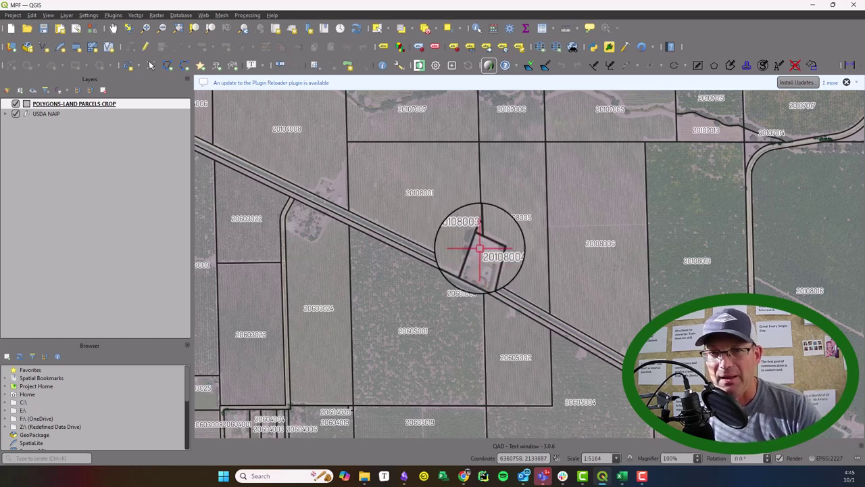
Bring up the Excel pole ID latitude/longitude list, then move it off screen.
{"action": "key", "text": "alt+Tab"}
{"action": "left_click_drag", "start_coordinate": [646, 101], "coordinate": [417, 60]}
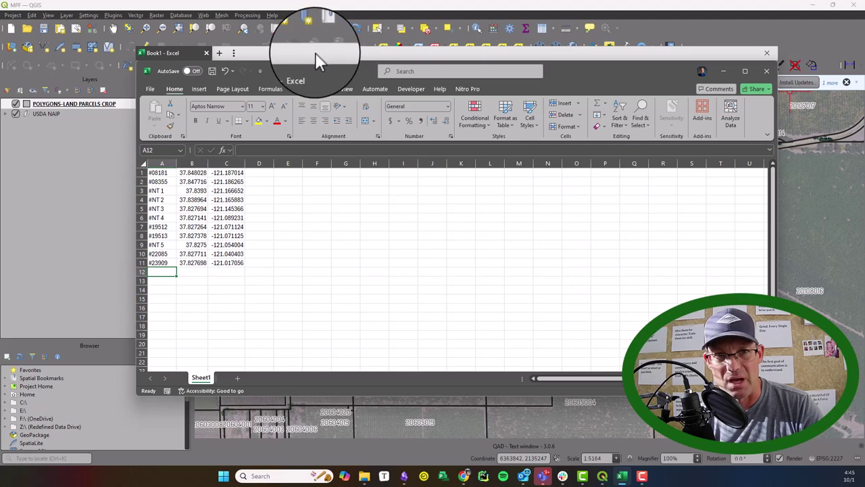
{"action": "left_click_drag", "start_coordinate": [317, 61], "coordinate": [864, 128]}
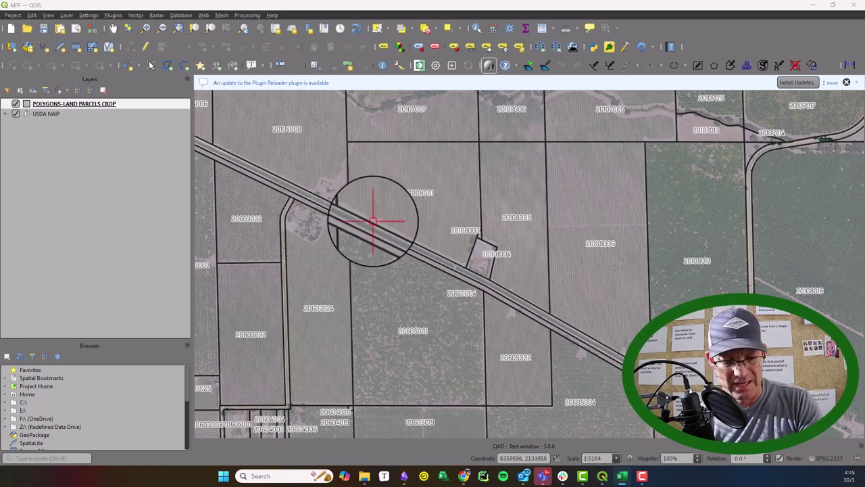
Start adding a vector layer and browse for the dataset file.
{"action": "left_click", "coordinate": [66, 15]}
{"action": "mouse_move", "coordinate": [91, 51]}
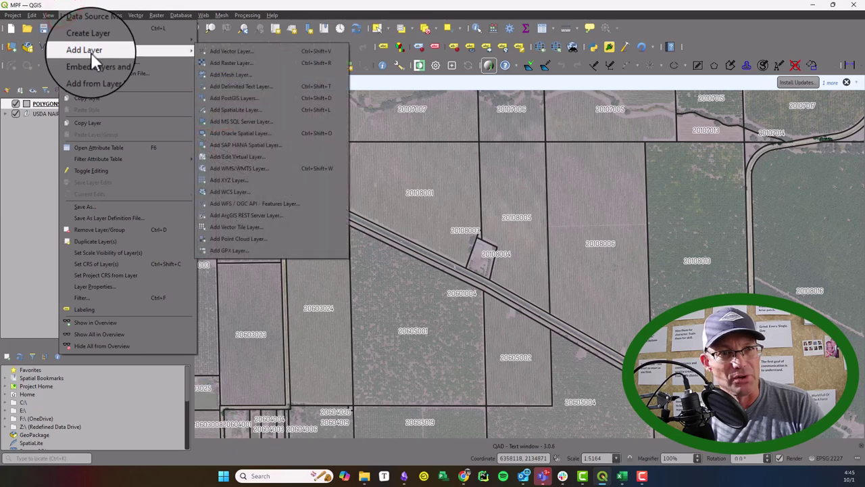
{"action": "left_click", "coordinate": [217, 48]}
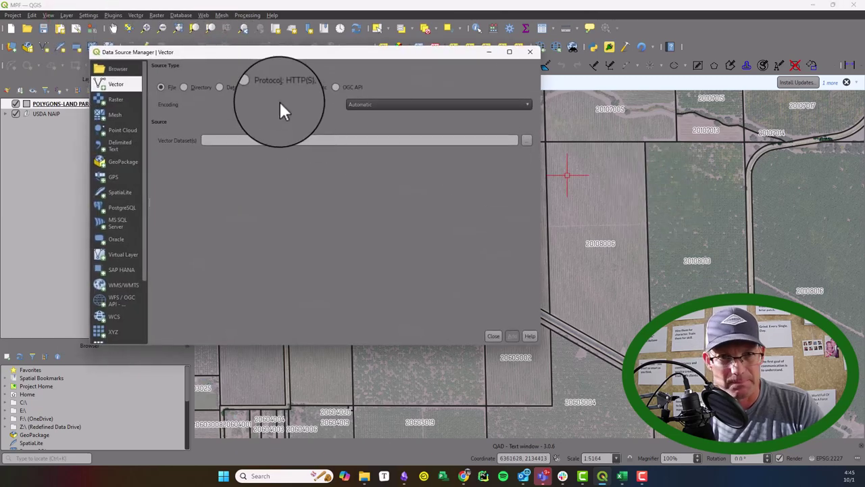
{"action": "left_click", "coordinate": [523, 143]}
{"action": "left_click", "coordinate": [526, 139]}
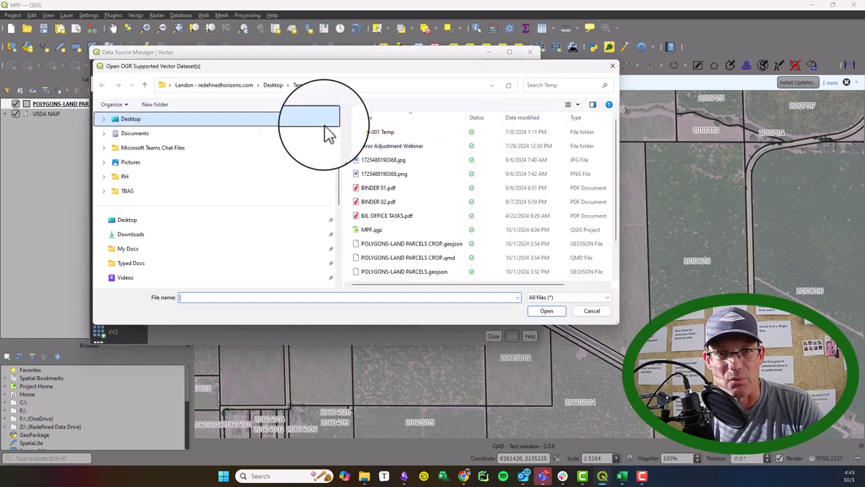
Navigate to Z:\GIS Data\Vector\Counties\San Joaquin County\Roads.
{"action": "scroll", "coordinate": [203, 240], "scroll_direction": "down", "scroll_amount": 5}
{"action": "left_click", "coordinate": [198, 244]}
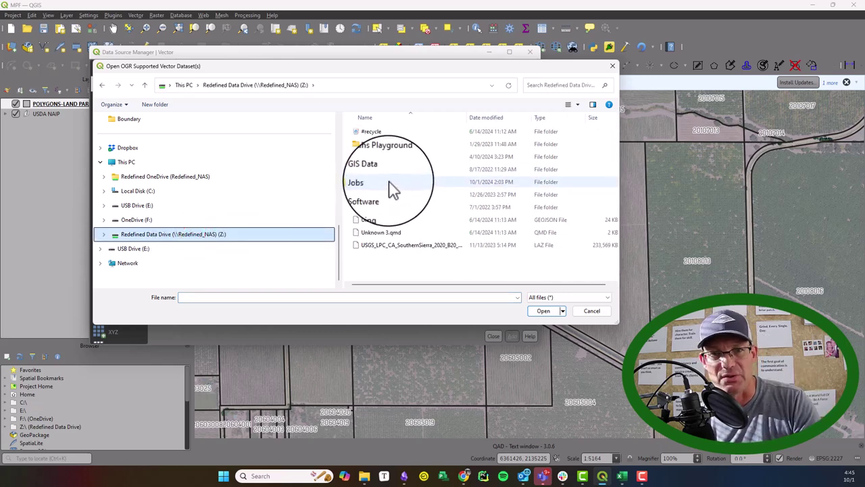
{"action": "double_click", "coordinate": [388, 170]}
{"action": "left_click", "coordinate": [386, 146]}
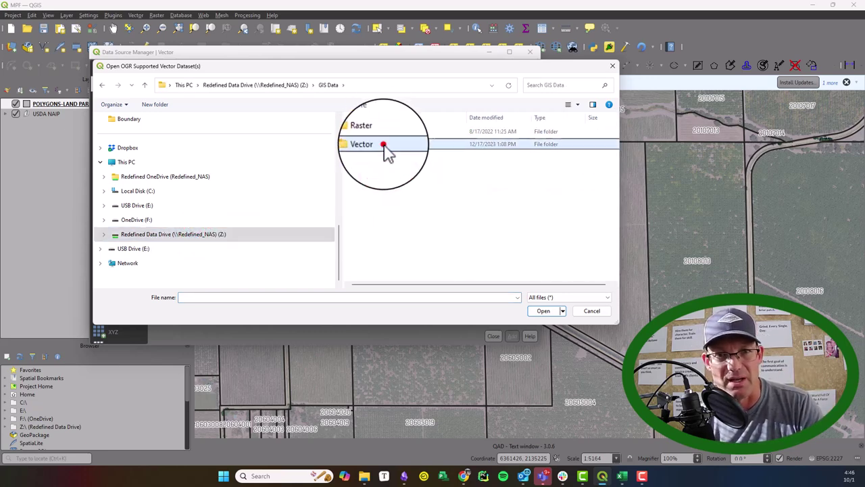
{"action": "double_click", "coordinate": [387, 146]}
{"action": "double_click", "coordinate": [386, 128]}
{"action": "left_click", "coordinate": [385, 145]}
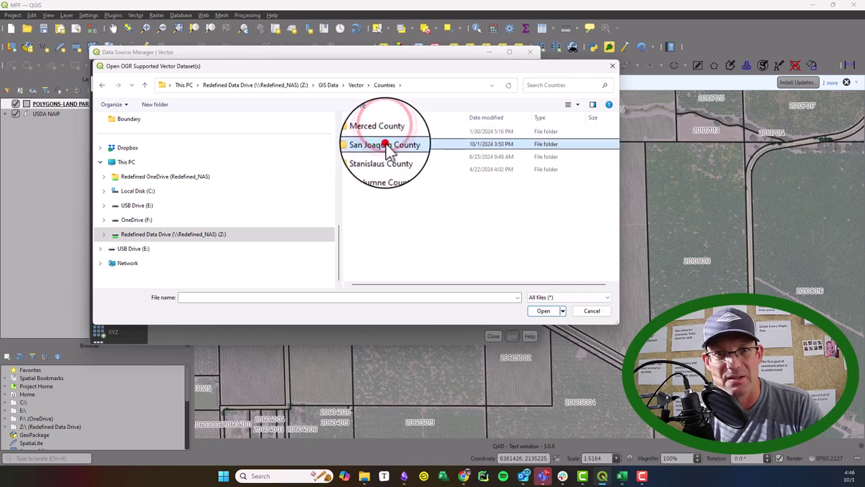
{"action": "double_click", "coordinate": [385, 144]}
{"action": "double_click", "coordinate": [381, 145]}
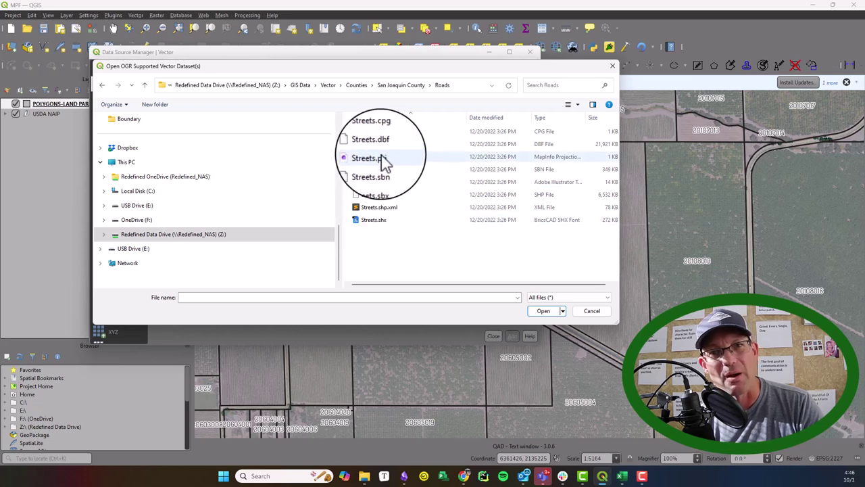
Pick Streets.shp and add it to the map as the Streets layer.
{"action": "left_click", "coordinate": [379, 194]}
{"action": "left_click", "coordinate": [544, 312]}
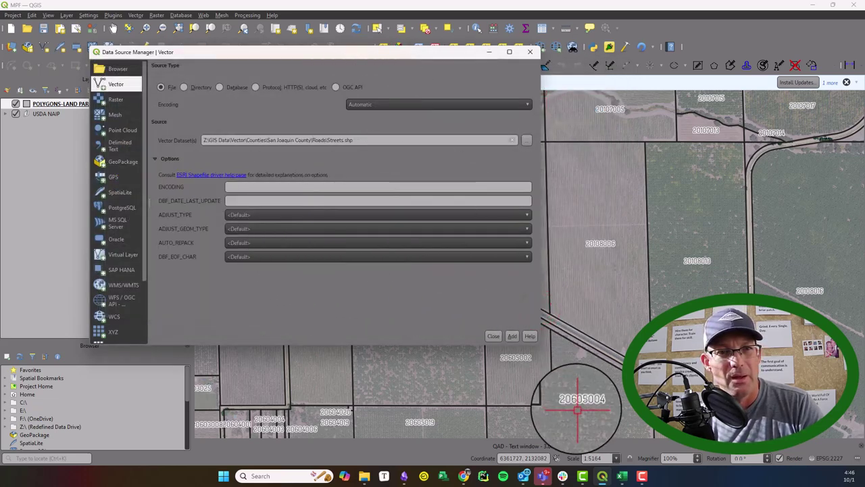
{"action": "left_click", "coordinate": [512, 336]}
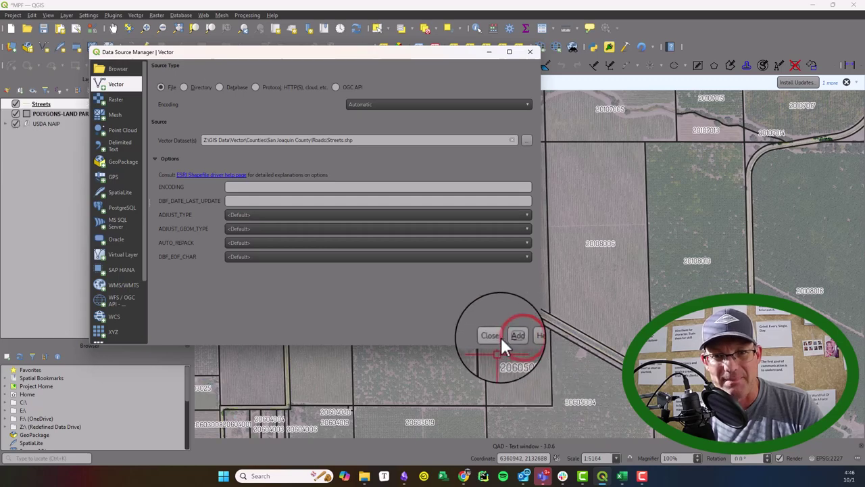
{"action": "left_click", "coordinate": [498, 336]}
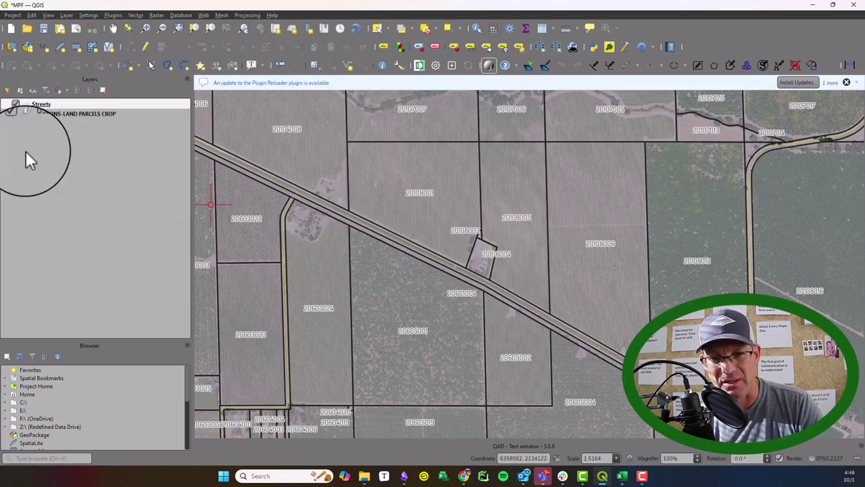
Frame the cropped area and rectangle-select all 12145 POLYGONS-LAND PARCELS CROP features.
{"action": "scroll", "coordinate": [406, 285], "scroll_direction": "down", "scroll_amount": 4}
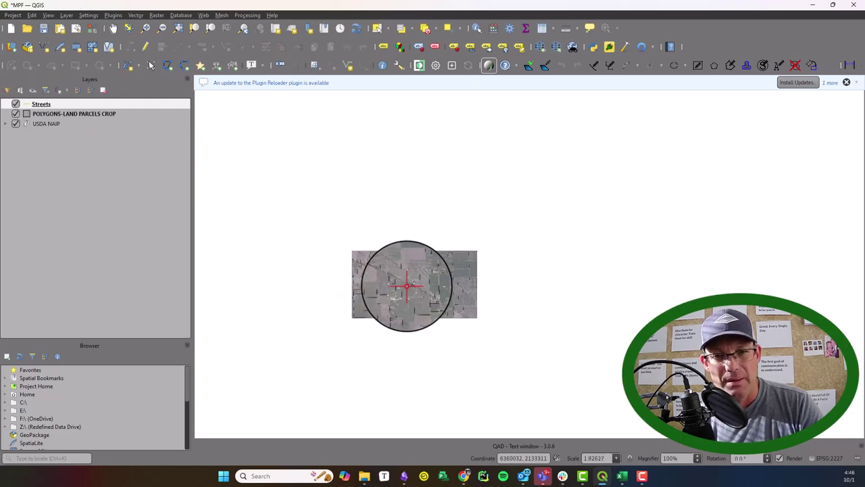
{"action": "left_click_drag", "start_coordinate": [406, 280], "coordinate": [480, 281]}
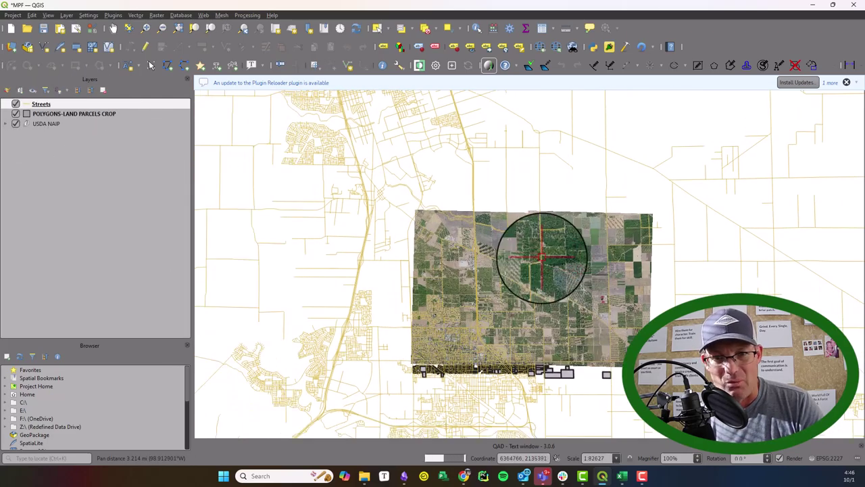
{"action": "scroll", "coordinate": [542, 257], "scroll_direction": "up", "scroll_amount": 2}
{"action": "scroll", "coordinate": [517, 276], "scroll_direction": "down", "scroll_amount": 1}
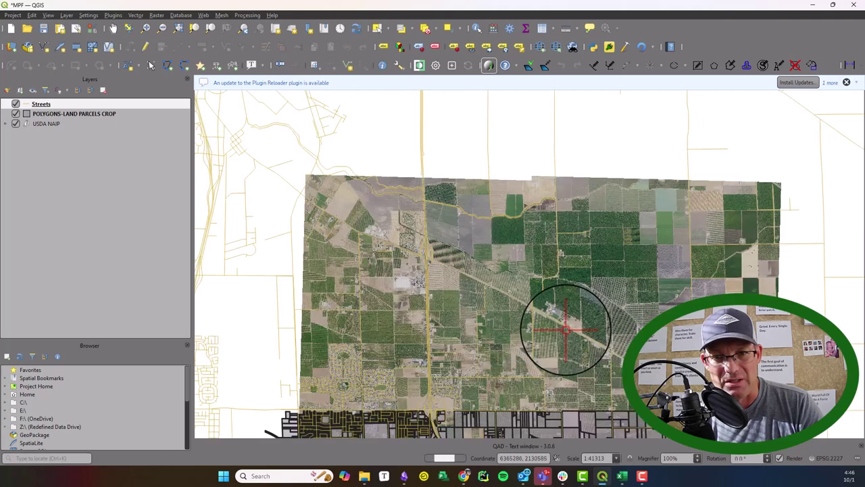
{"action": "left_click_drag", "start_coordinate": [565, 329], "coordinate": [560, 270]}
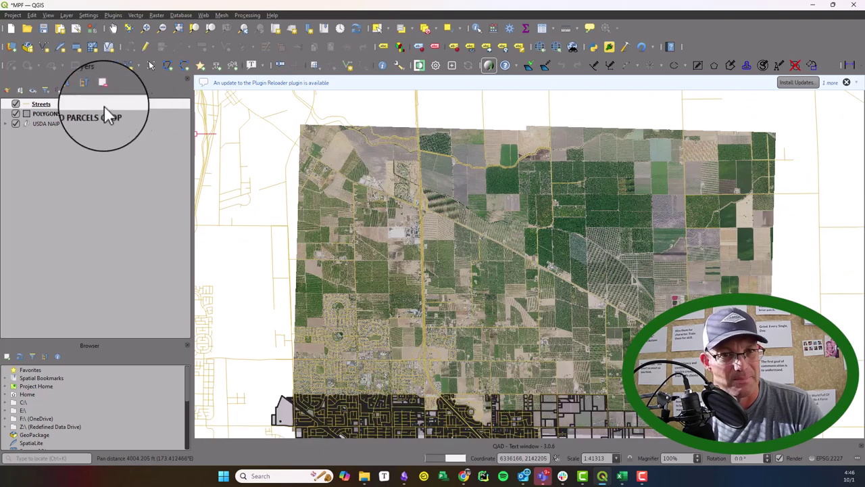
{"action": "right_click", "coordinate": [61, 106]}
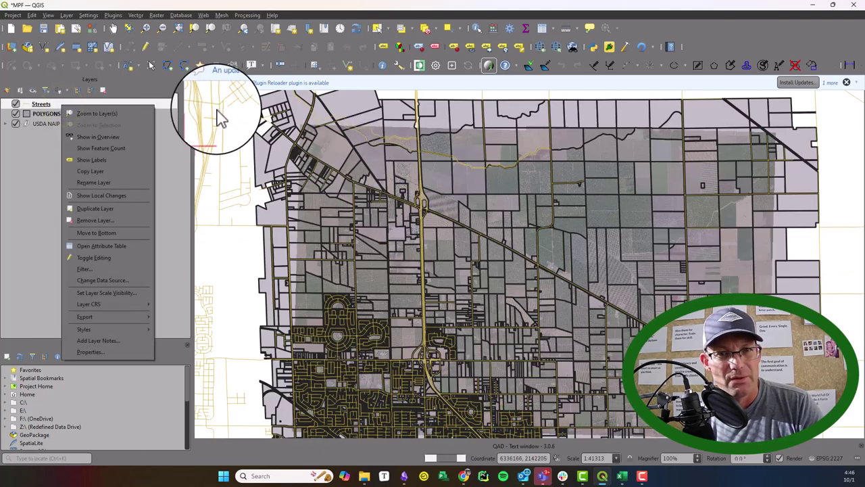
{"action": "left_click", "coordinate": [35, 104]}
{"action": "scroll", "coordinate": [301, 250], "scroll_direction": "down", "scroll_amount": 1}
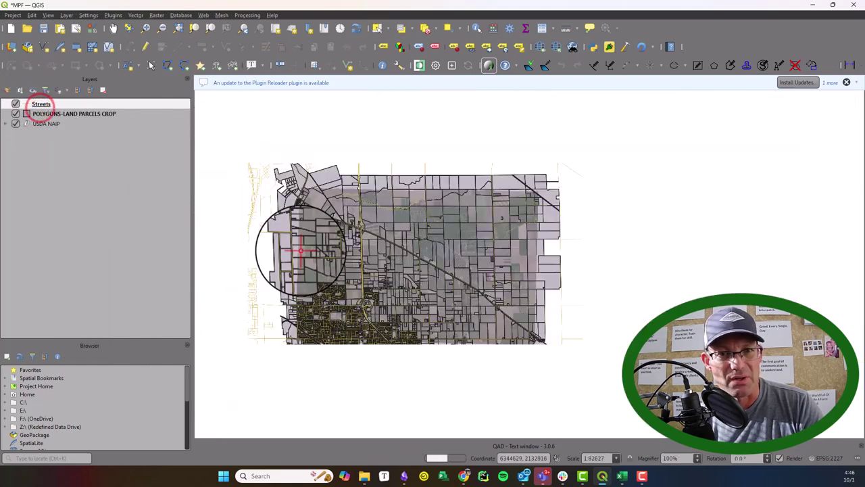
{"action": "left_click_drag", "start_coordinate": [281, 175], "coordinate": [559, 366]}
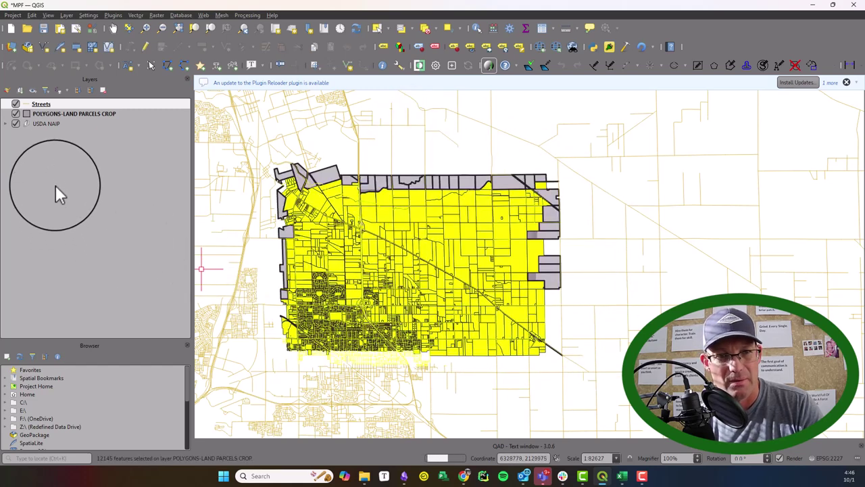
Export the Streets features to a new GeoJSON layer named LINES-ROAD CENTERLINES.
{"action": "right_click", "coordinate": [63, 106]}
{"action": "left_click", "coordinate": [125, 316]}
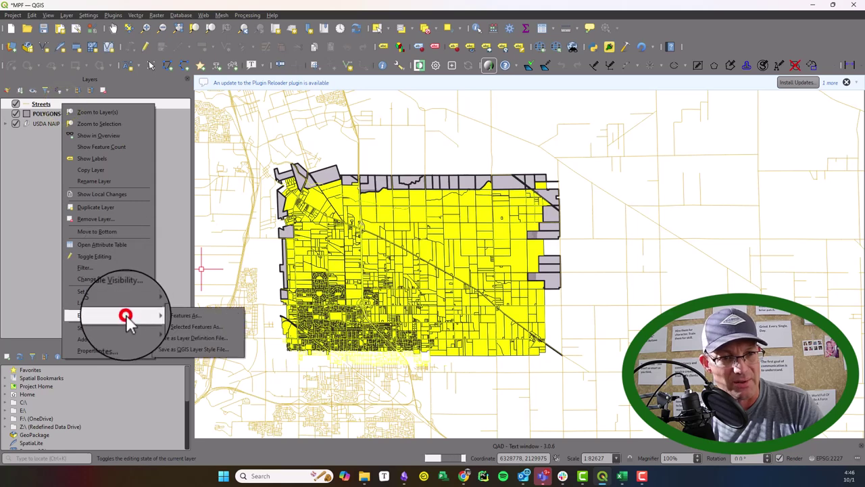
{"action": "left_click", "coordinate": [200, 328]}
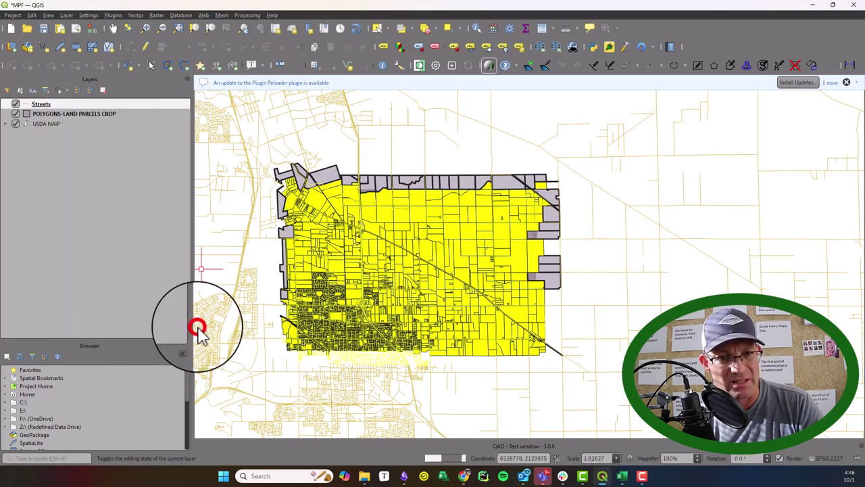
{"action": "left_click", "coordinate": [504, 131]}
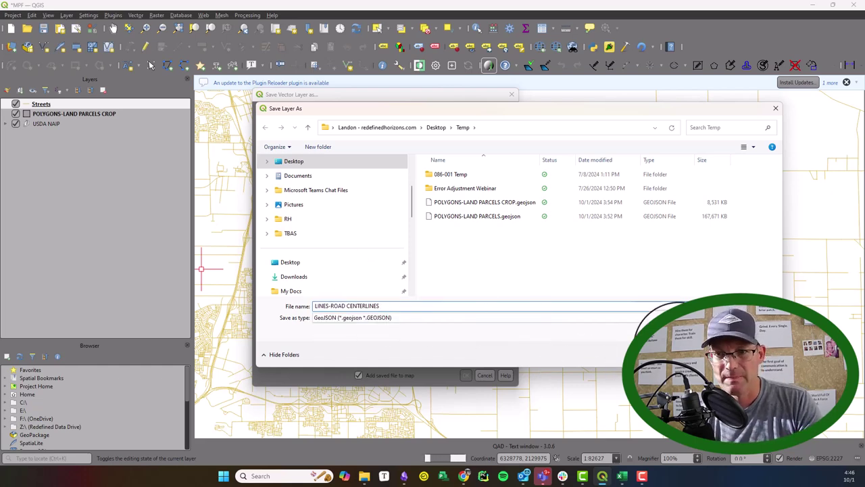
{"action": "key", "text": "Return"}
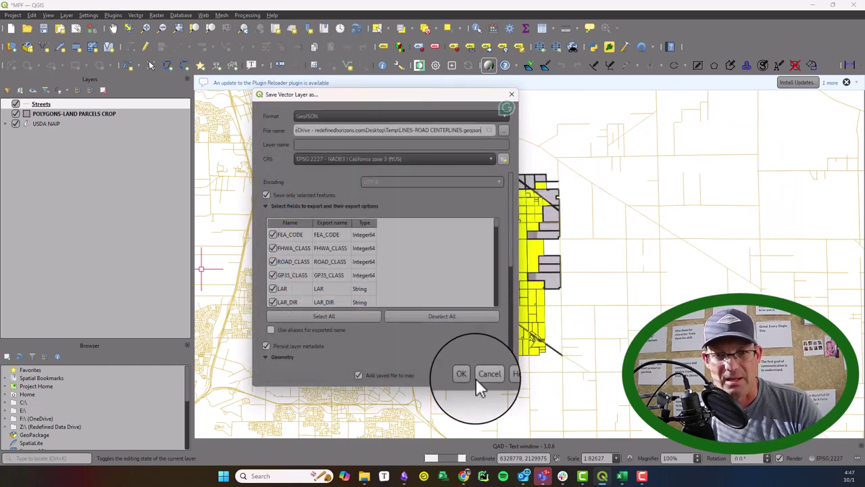
{"action": "left_click", "coordinate": [467, 376]}
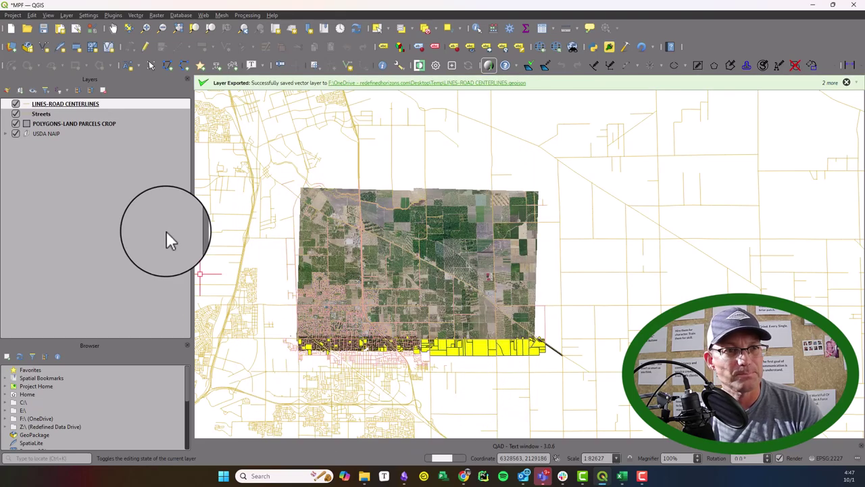
Remove the original Streets layer, hide the land parcels, and zoom into the NAIP imagery.
{"action": "right_click", "coordinate": [38, 114]}
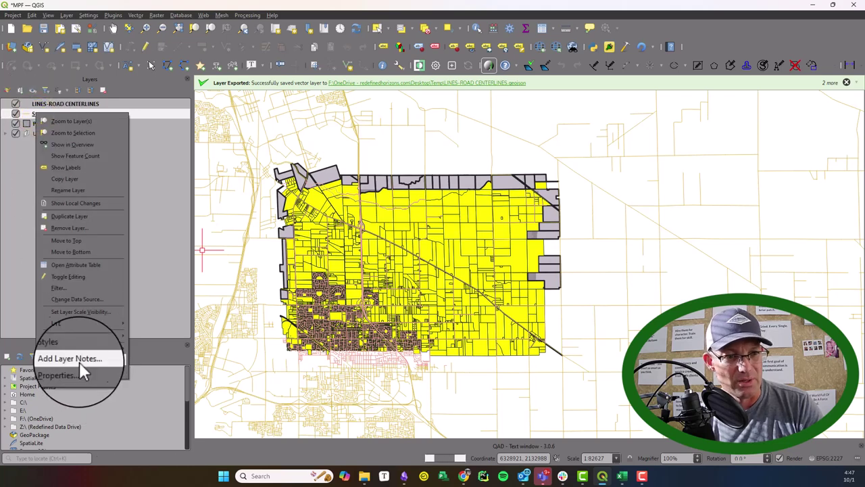
{"action": "left_click", "coordinate": [82, 233]}
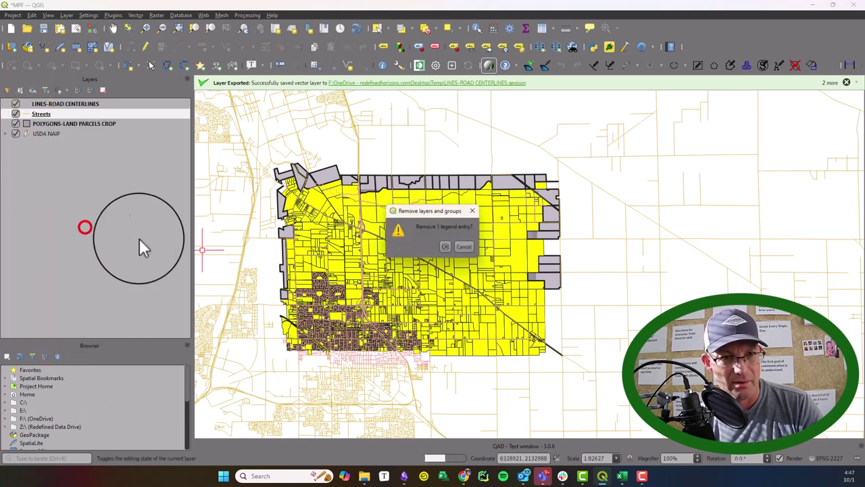
{"action": "left_click", "coordinate": [446, 248]}
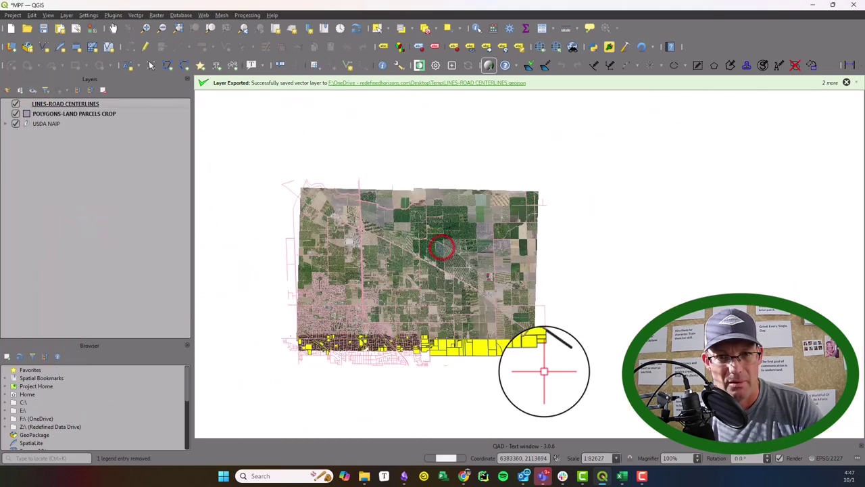
{"action": "left_click", "coordinate": [16, 115]}
{"action": "scroll", "coordinate": [297, 257], "scroll_direction": "up", "scroll_amount": 2}
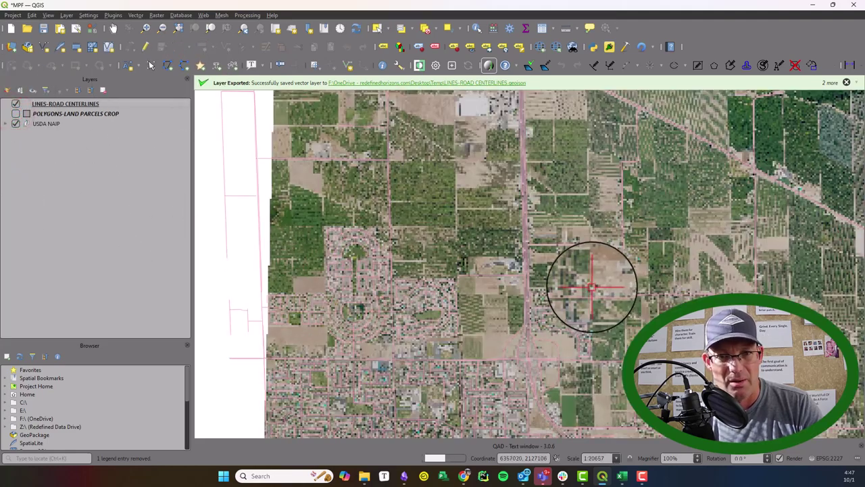
{"action": "left_click_drag", "start_coordinate": [592, 287], "coordinate": [411, 361]}
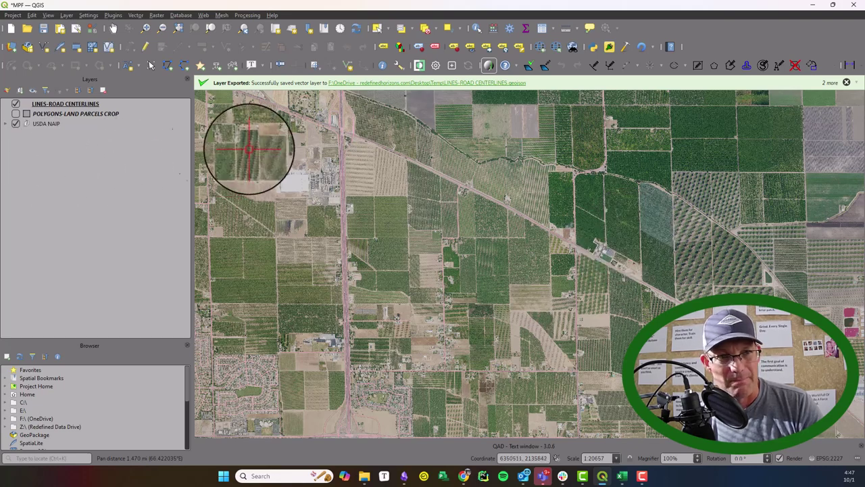
{"action": "scroll", "coordinate": [666, 222], "scroll_direction": "up", "scroll_amount": 1}
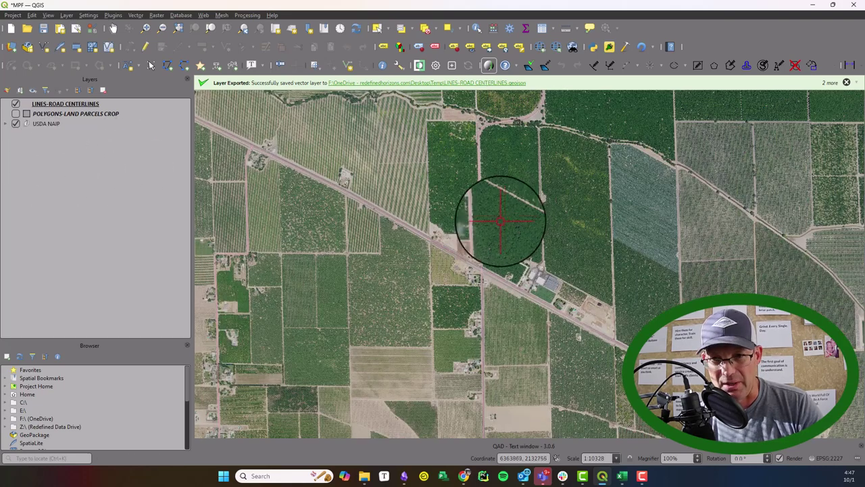
Give LINES-ROAD CENTERLINES a Simple Line symbol with a dotted stroke style.
{"action": "right_click", "coordinate": [86, 106]}
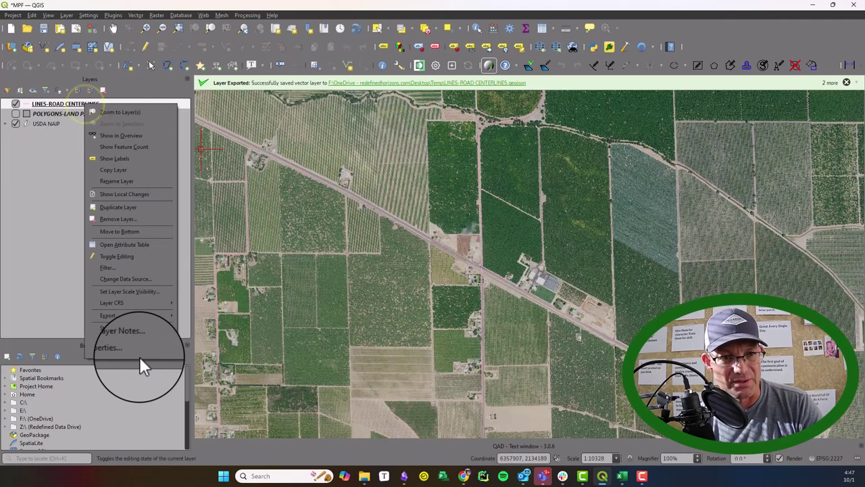
{"action": "left_click", "coordinate": [136, 351]}
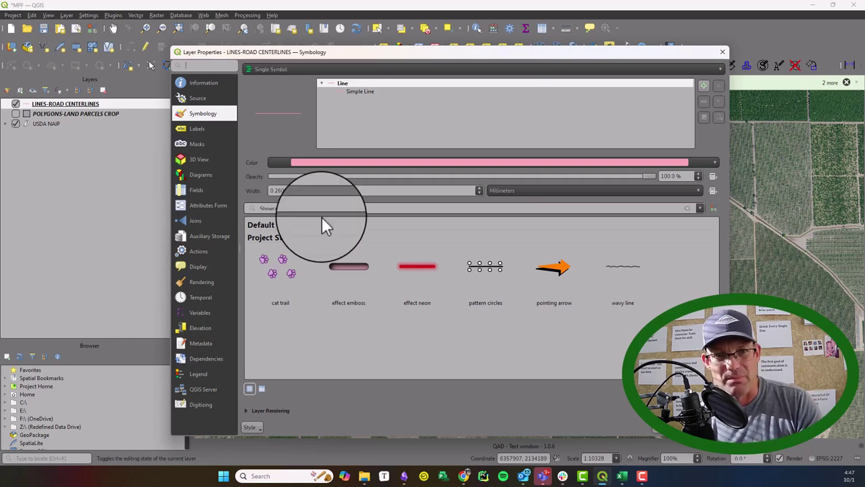
{"action": "left_click", "coordinate": [359, 91]}
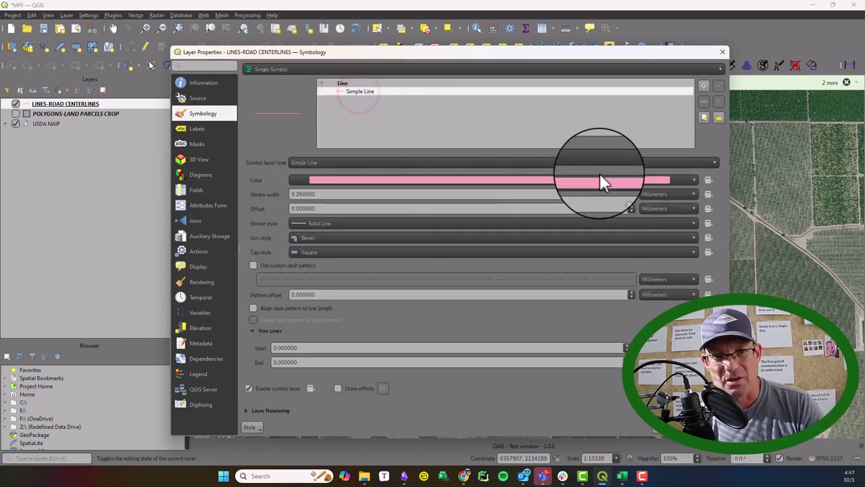
{"action": "left_click", "coordinate": [511, 164]}
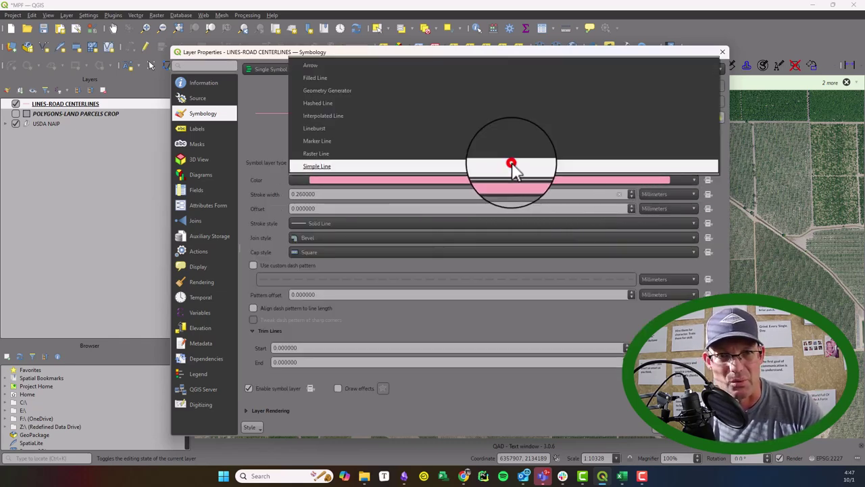
{"action": "left_click", "coordinate": [328, 168]}
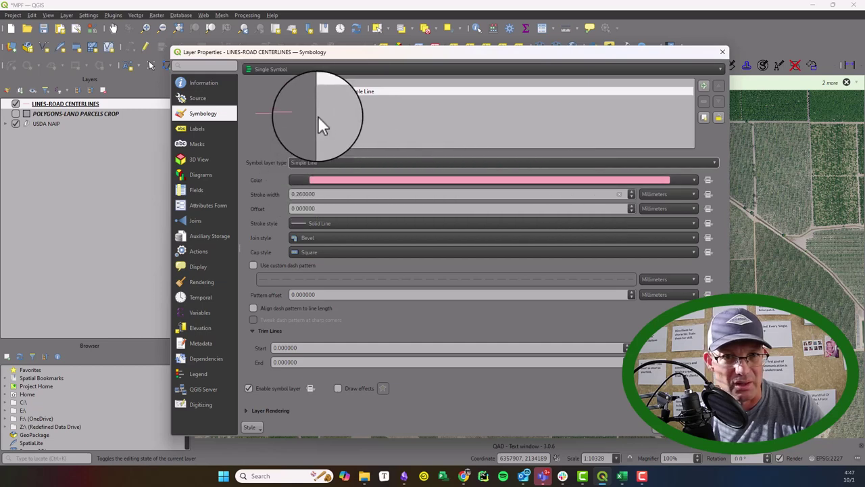
{"action": "left_click", "coordinate": [327, 224]}
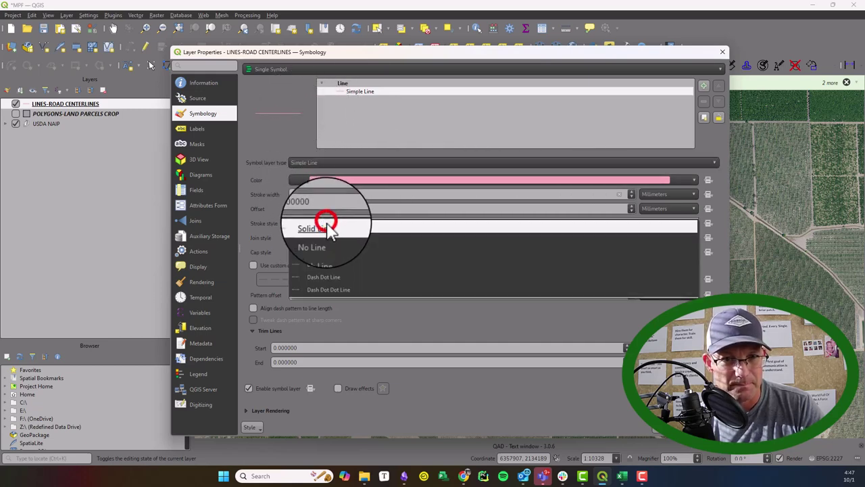
{"action": "left_click", "coordinate": [334, 265]}
Set the line colour to RGB 225,225,225 at 65% opacity.
{"action": "left_click", "coordinate": [654, 177]}
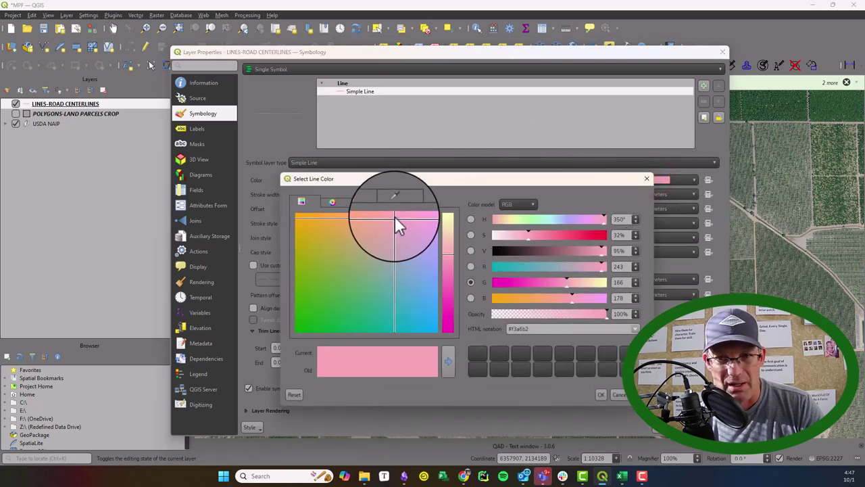
{"action": "left_click_drag", "start_coordinate": [394, 217], "coordinate": [411, 248]}
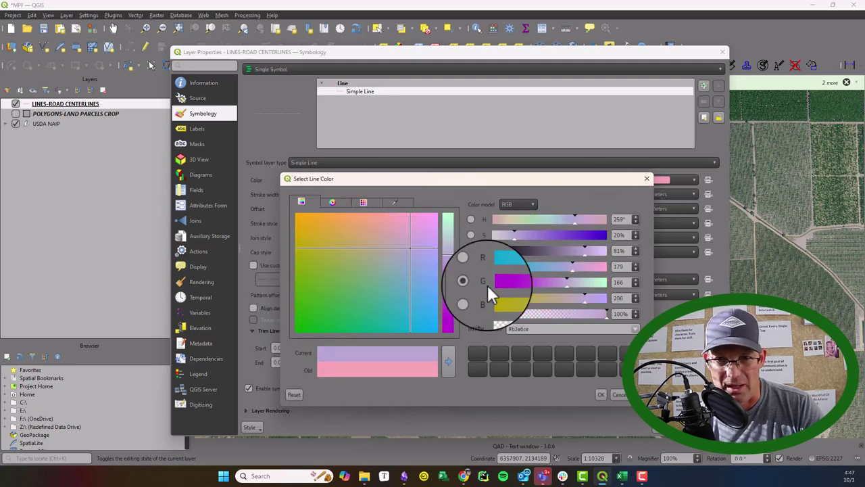
{"action": "type", "text": "225"}
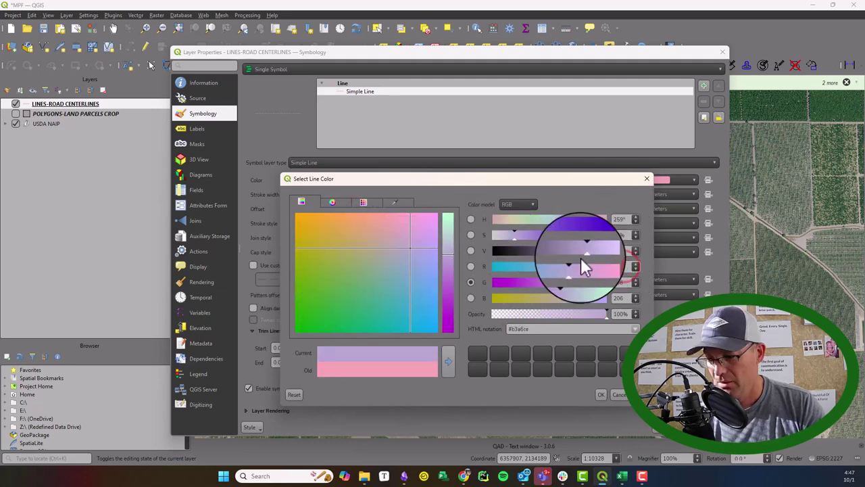
{"action": "key", "text": "Return"}
{"action": "key", "text": "Tab"}
{"action": "key", "text": "Tab"}
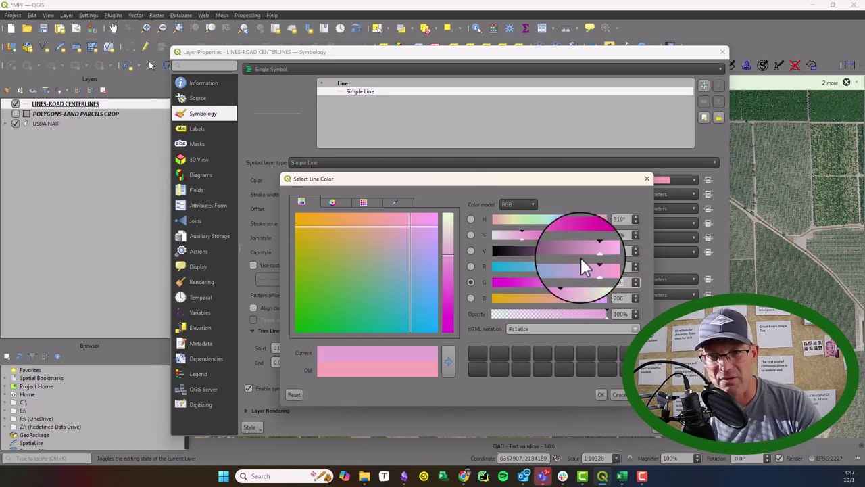
{"action": "type", "text": "225"}
{"action": "key", "text": "Tab"}
{"action": "key", "text": "Tab"}
{"action": "type", "text": "225"}
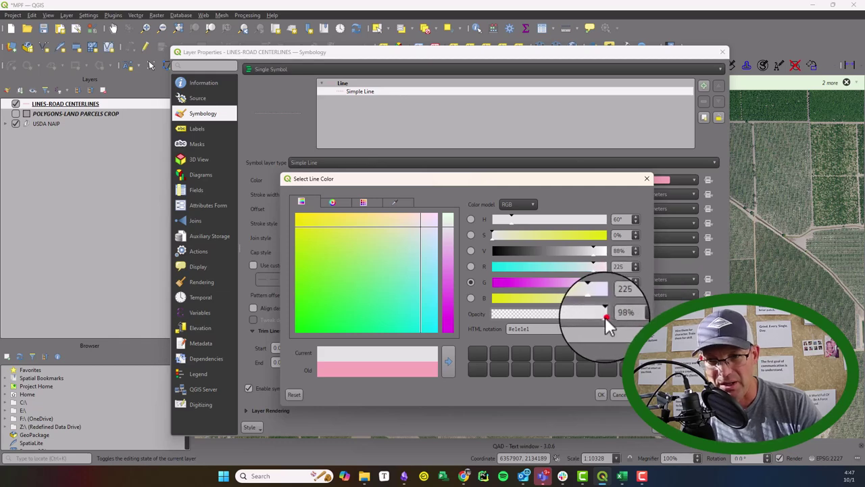
{"action": "left_click_drag", "start_coordinate": [605, 317], "coordinate": [567, 316]}
{"action": "left_click", "coordinate": [600, 393]}
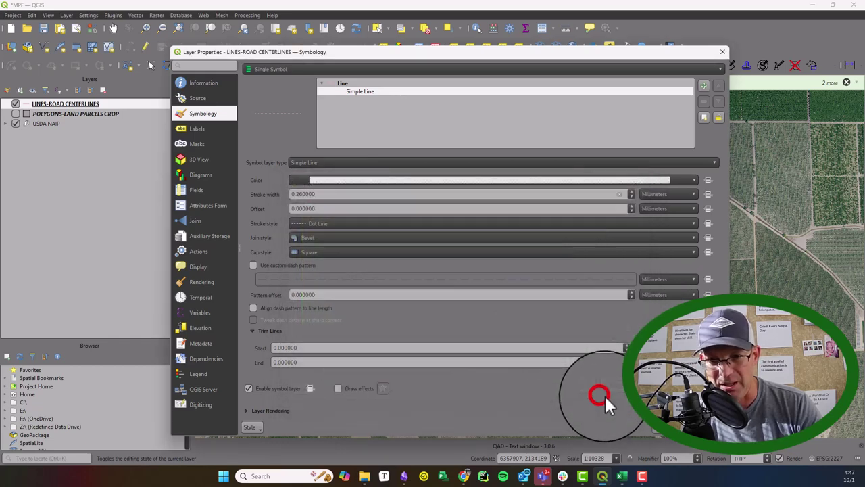
Use round joins and caps and a 1.0 Pixels stroke width.
{"action": "left_click", "coordinate": [350, 240]}
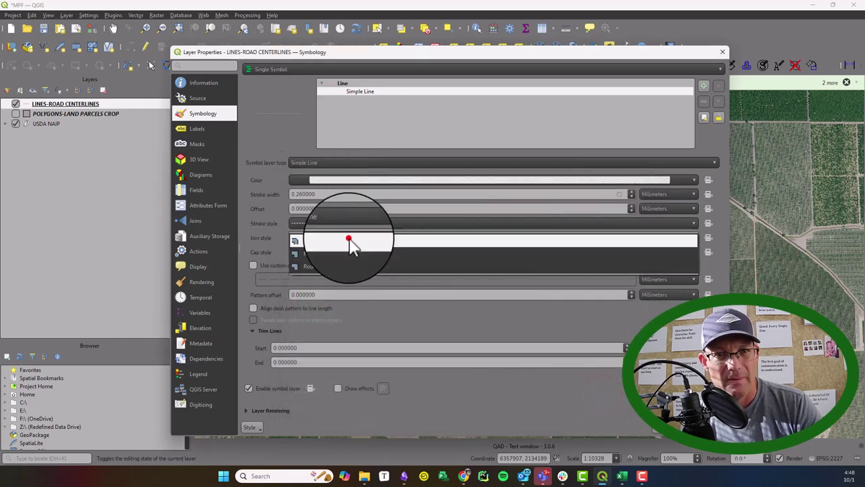
{"action": "left_click", "coordinate": [346, 265]}
{"action": "left_click", "coordinate": [351, 251]}
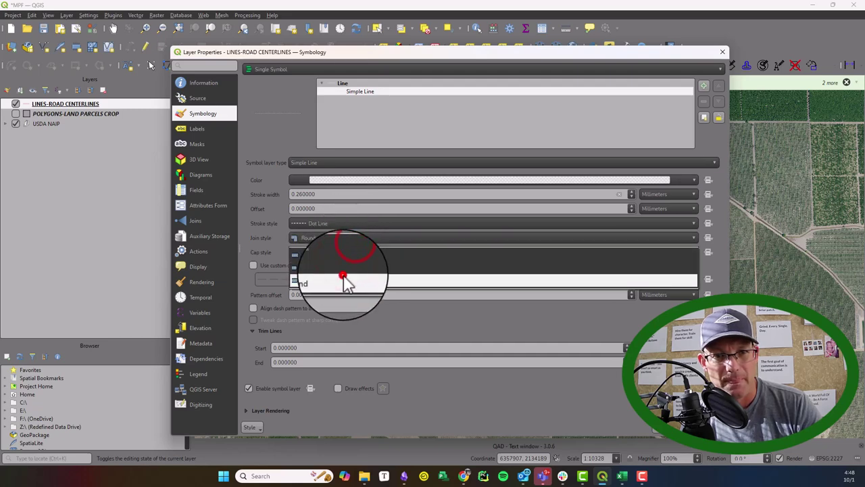
{"action": "left_click", "coordinate": [341, 280]}
{"action": "left_click", "coordinate": [404, 194]}
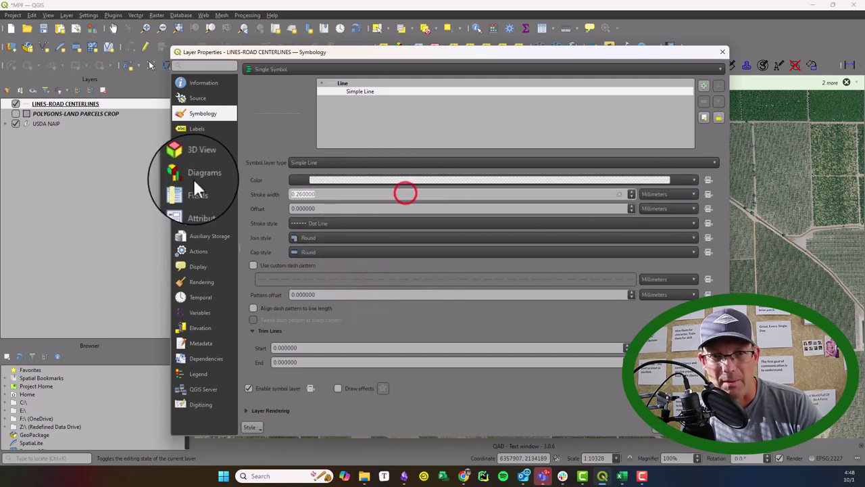
{"action": "key", "text": "ctrl+a"}
{"action": "type", "text": "1.0"}
{"action": "left_click", "coordinate": [666, 194]}
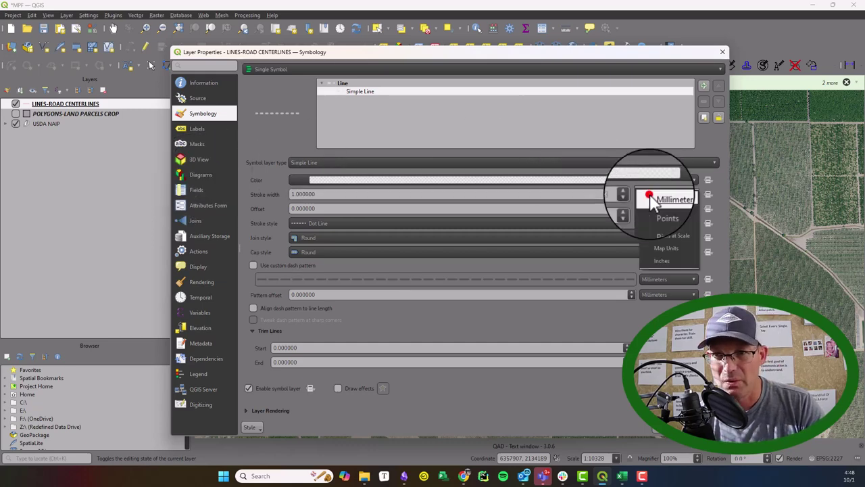
{"action": "left_click", "coordinate": [659, 218]}
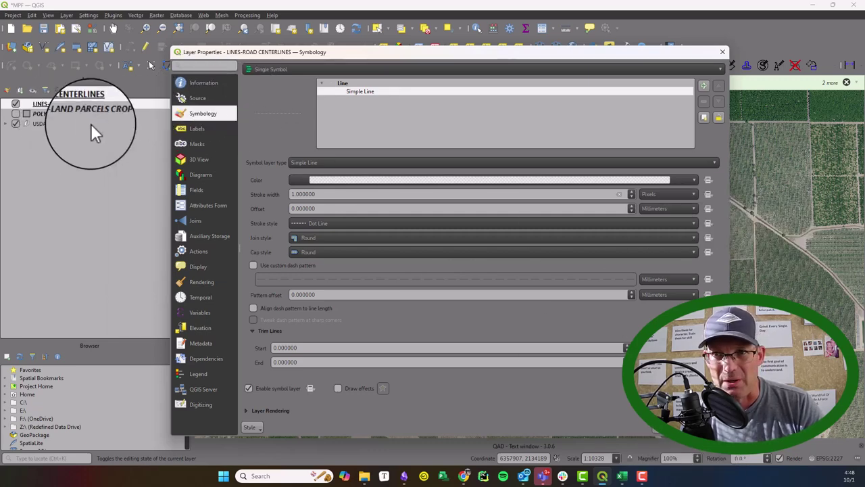
Turn on single labels for the LINES-ROAD CENTERLINES layer.
{"action": "left_click", "coordinate": [193, 128]}
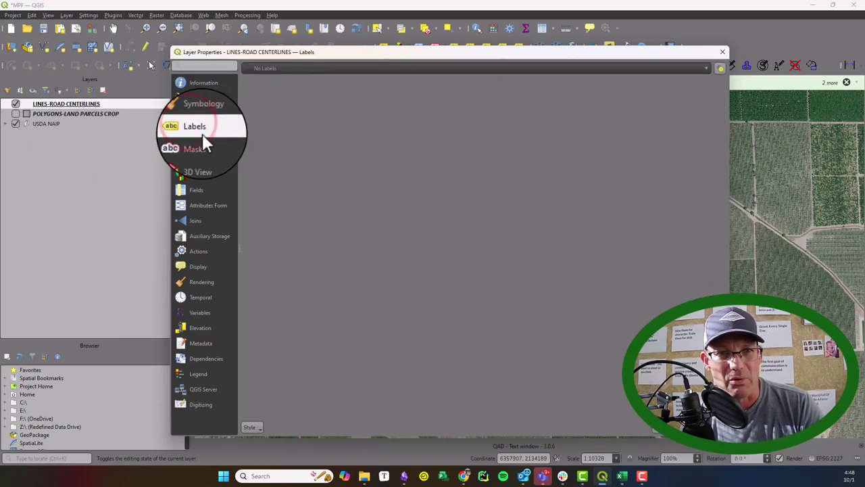
{"action": "left_click_drag", "start_coordinate": [412, 58], "coordinate": [304, 48]}
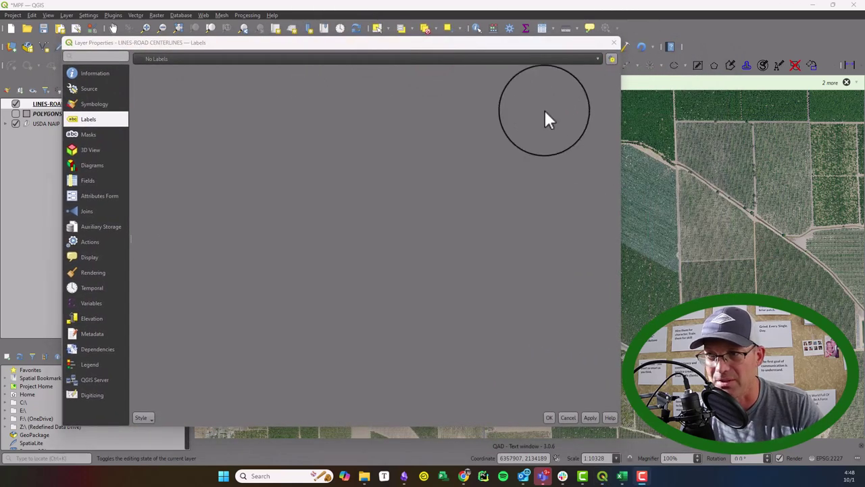
{"action": "left_click", "coordinate": [596, 59]}
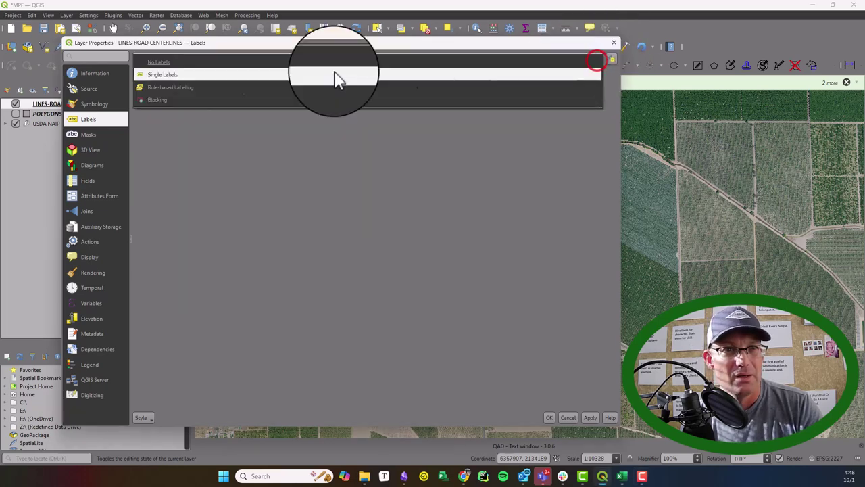
{"action": "left_click", "coordinate": [196, 76]}
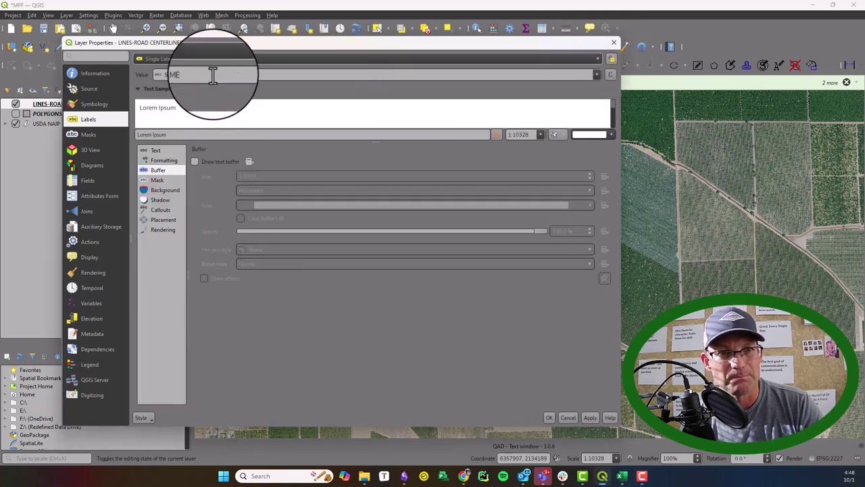
{"action": "left_click", "coordinate": [209, 162]}
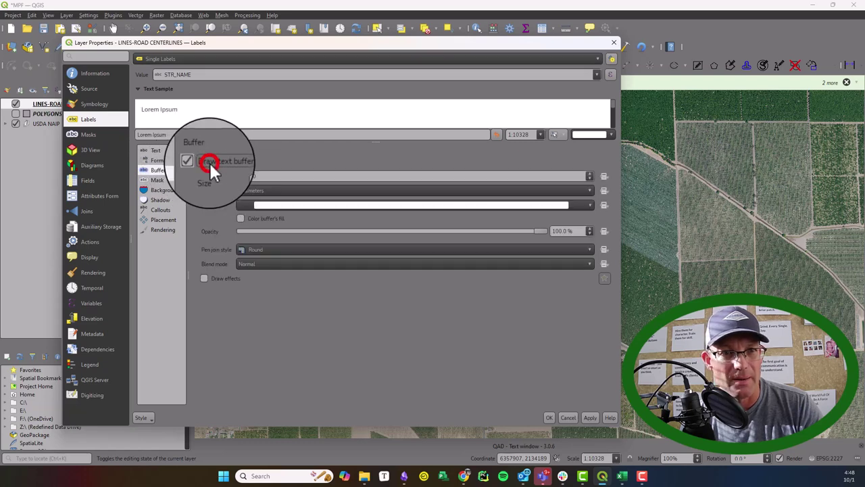
Open the label font list and scroll down to the Raleway/Righteous fonts.
{"action": "left_click", "coordinate": [157, 150]}
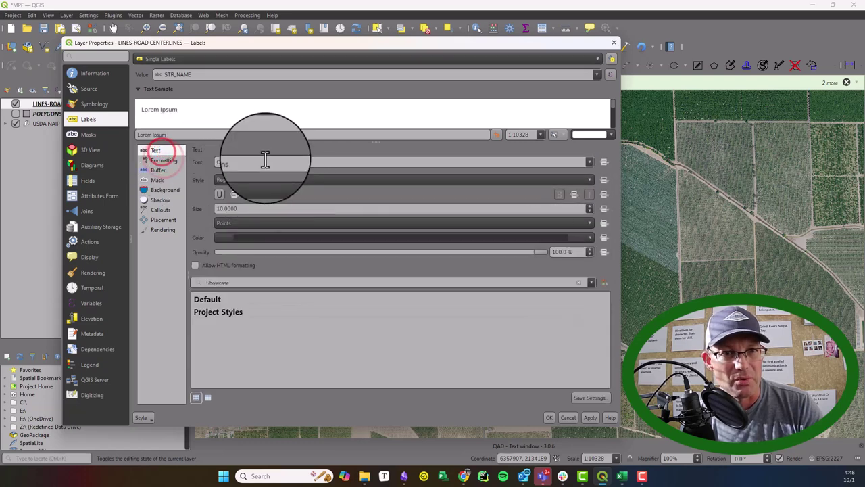
{"action": "left_click", "coordinate": [591, 164]}
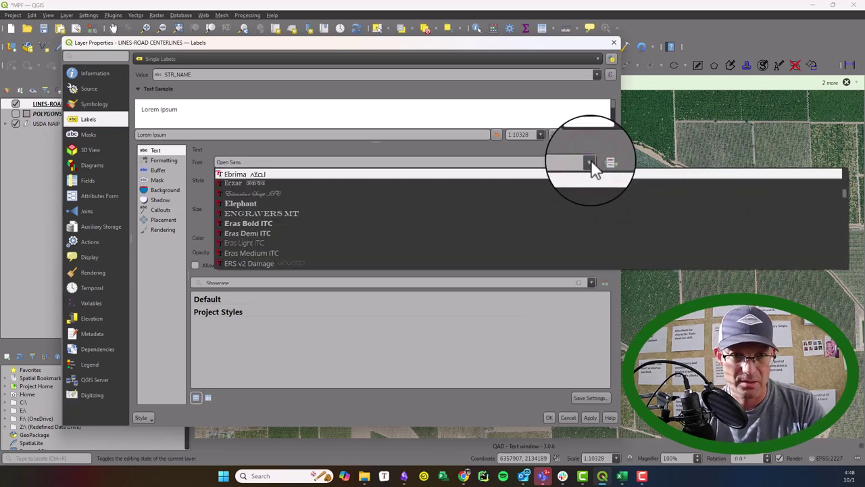
{"action": "scroll", "coordinate": [423, 227], "scroll_direction": "down", "scroll_amount": 10}
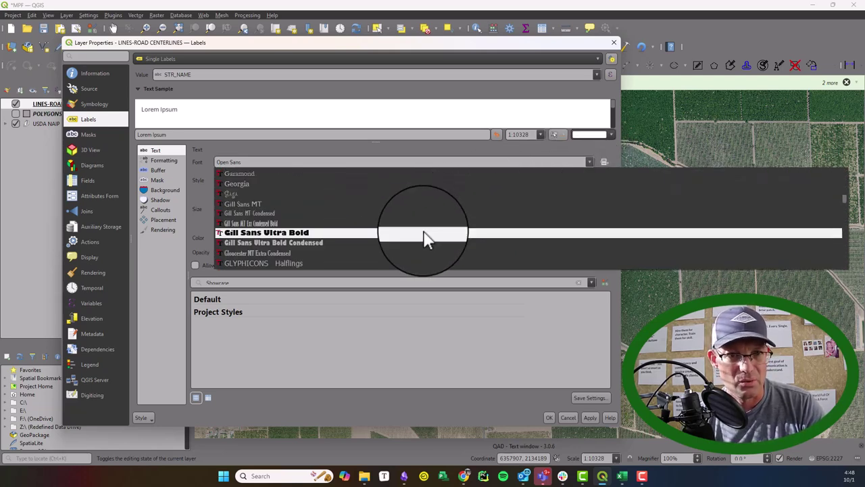
{"action": "scroll", "coordinate": [426, 238], "scroll_direction": "down", "scroll_amount": 15}
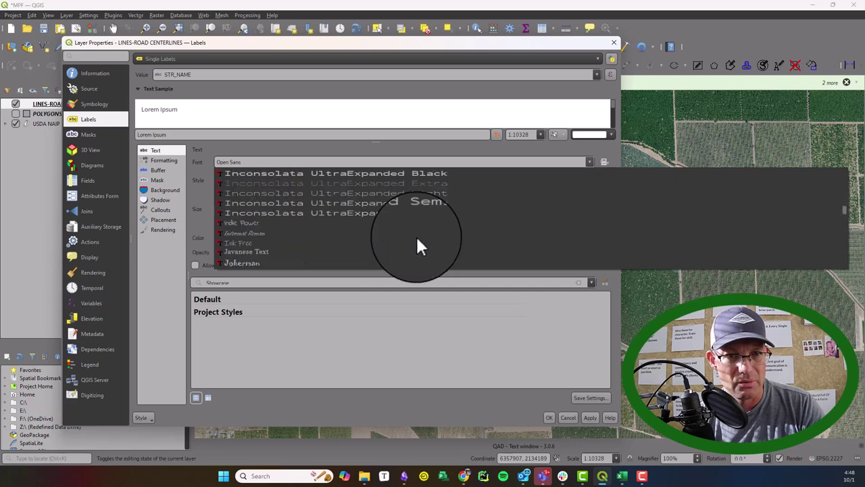
{"action": "scroll", "coordinate": [415, 243], "scroll_direction": "down", "scroll_amount": 15}
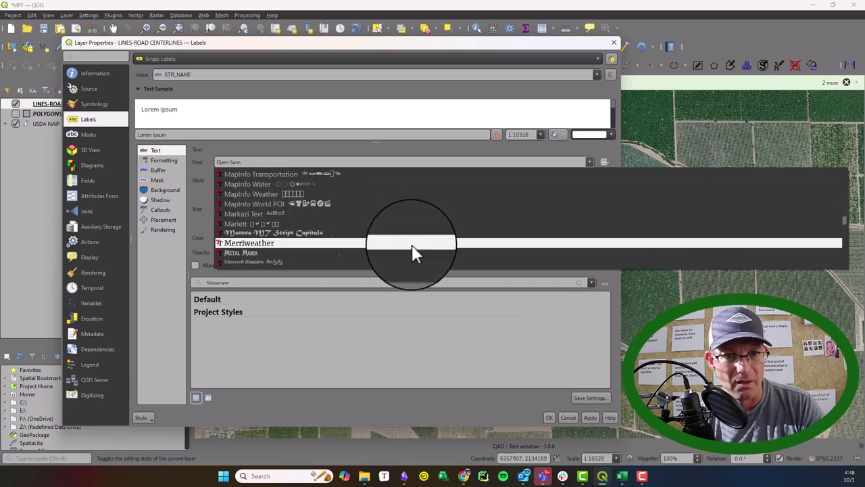
{"action": "scroll", "coordinate": [318, 255], "scroll_direction": "down", "scroll_amount": 20}
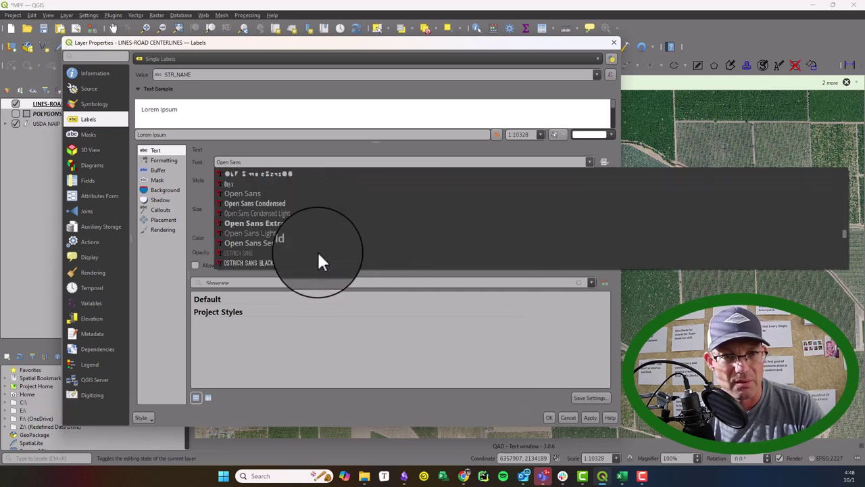
{"action": "scroll", "coordinate": [320, 261], "scroll_direction": "down", "scroll_amount": 20}
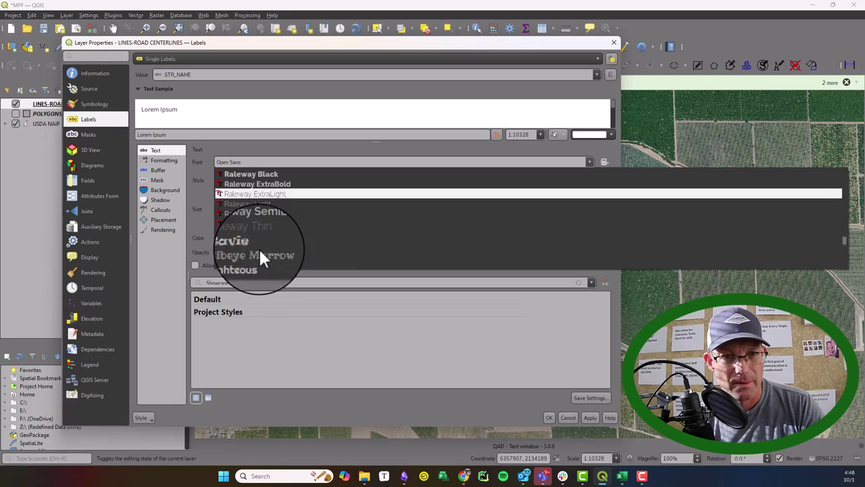
{"action": "scroll", "coordinate": [264, 251], "scroll_direction": "down", "scroll_amount": 5}
Apply the Righteous font in Regular style to the road labels.
{"action": "scroll", "coordinate": [261, 203], "scroll_direction": "up", "scroll_amount": 3}
{"action": "left_click", "coordinate": [259, 180]}
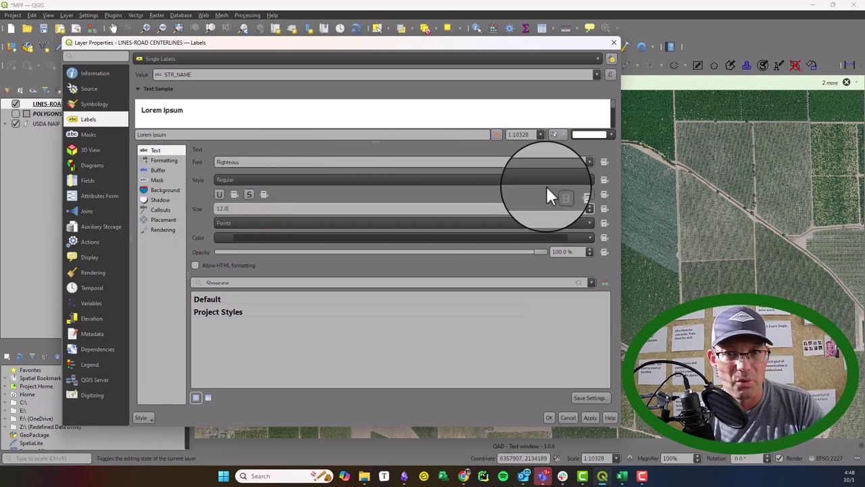
{"action": "left_click", "coordinate": [569, 179]}
{"action": "left_click", "coordinate": [236, 184]}
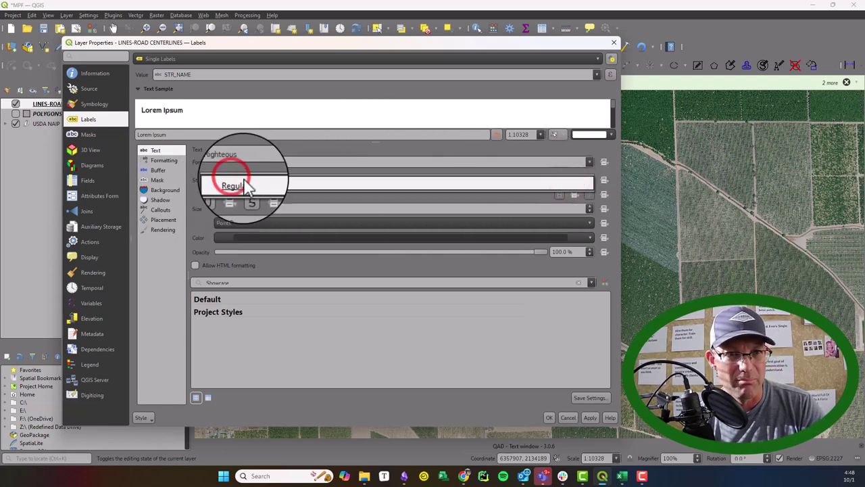
{"action": "left_click", "coordinate": [589, 418]}
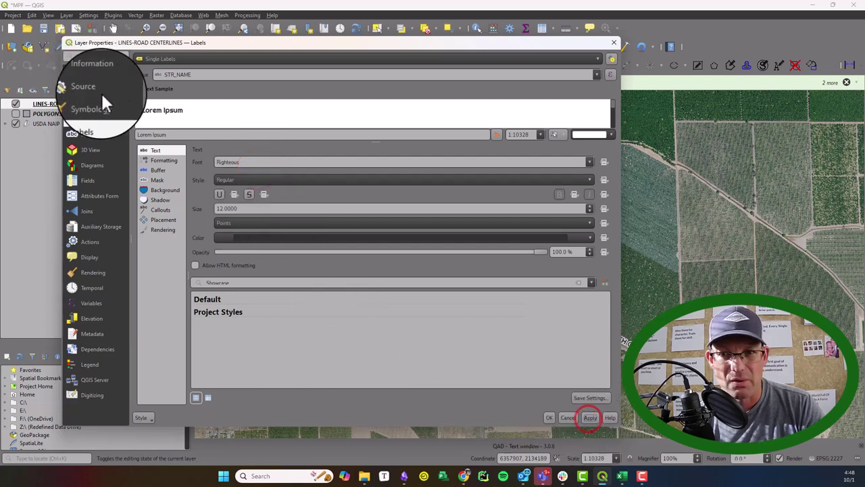
Add a 4-pixel text buffer to the labels and close the properties.
{"action": "left_click", "coordinate": [159, 169]}
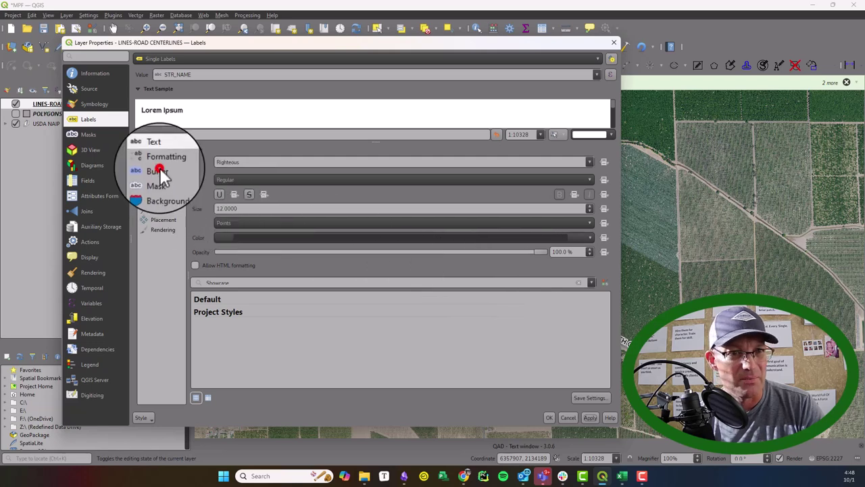
{"action": "left_click", "coordinate": [300, 177]}
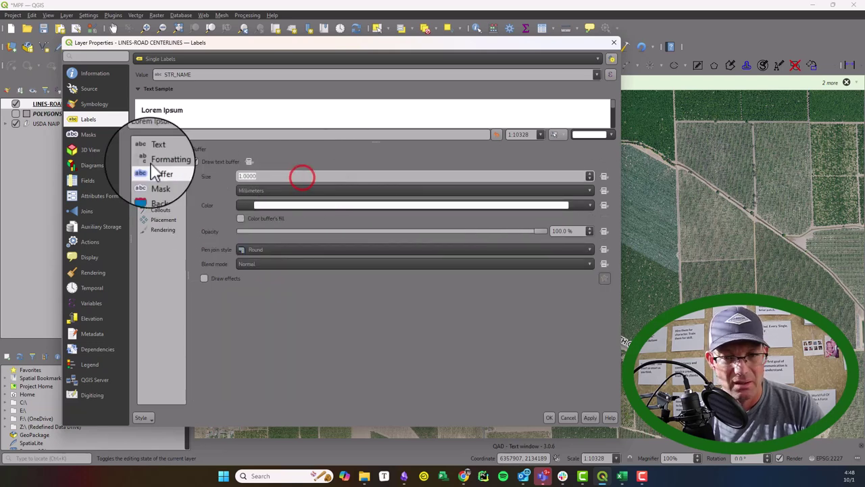
{"action": "left_click", "coordinate": [195, 162]}
{"action": "left_click", "coordinate": [339, 190]}
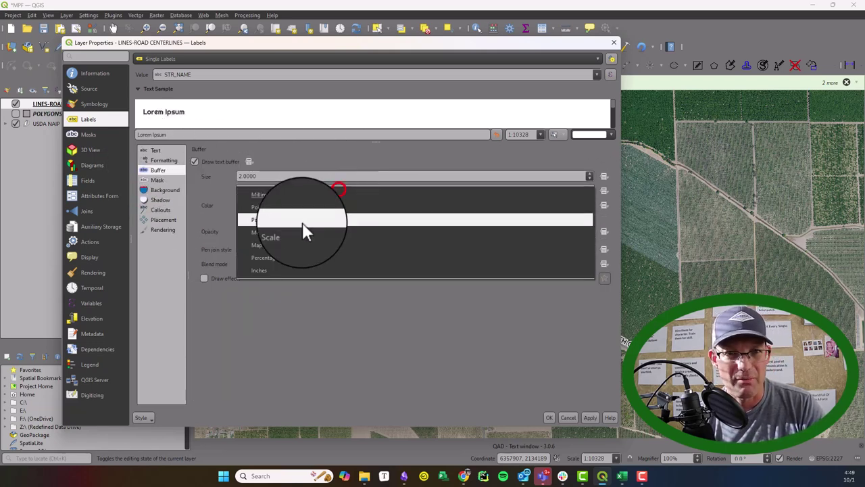
{"action": "left_click", "coordinate": [301, 221]}
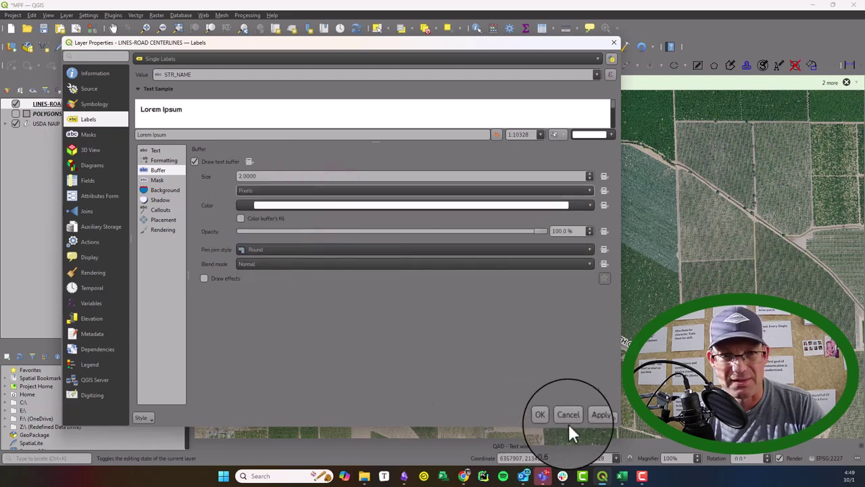
{"action": "left_click", "coordinate": [586, 417]}
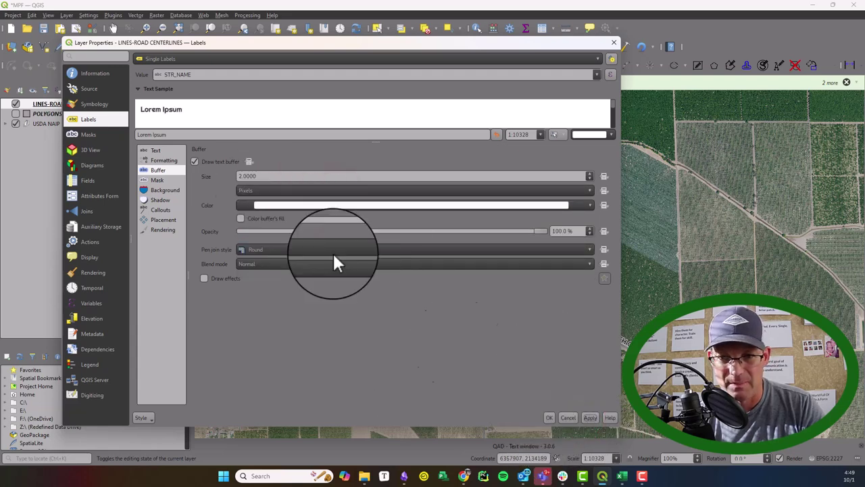
{"action": "left_click", "coordinate": [278, 173]}
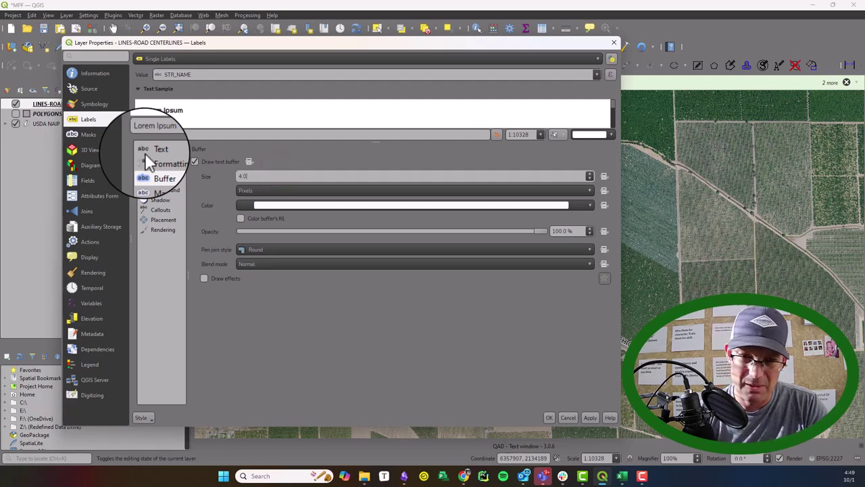
{"action": "type", "text": "4.0"}
{"action": "left_click", "coordinate": [589, 418]}
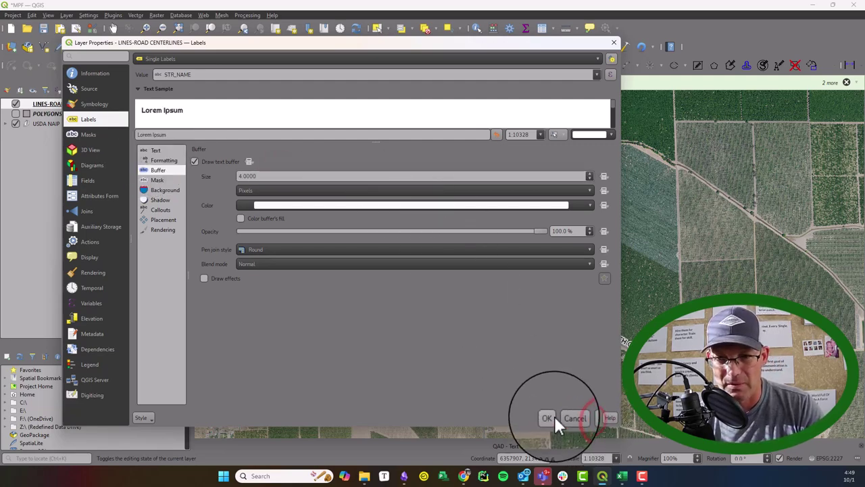
{"action": "left_click", "coordinate": [554, 417]}
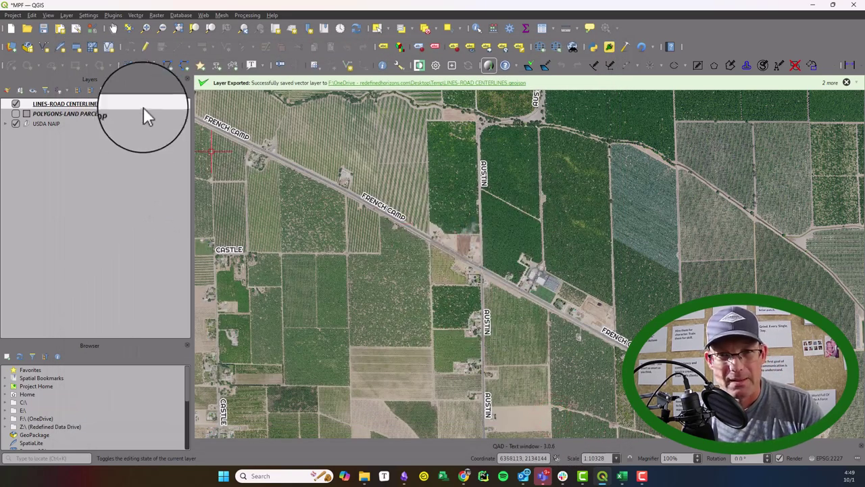
Pan across the labelled roads toward State Route 99 and show the land parcels again.
{"action": "left_click_drag", "start_coordinate": [440, 183], "coordinate": [522, 288]}
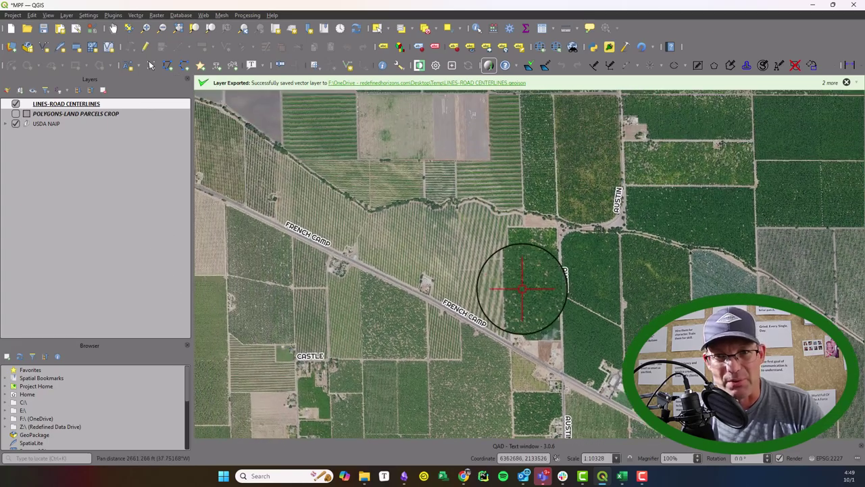
{"action": "left_click_drag", "start_coordinate": [294, 201], "coordinate": [435, 265]}
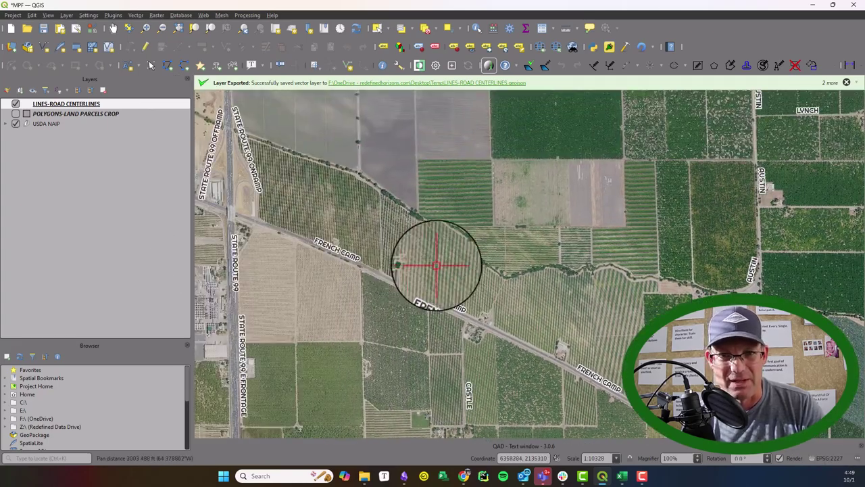
{"action": "scroll", "coordinate": [528, 360], "scroll_direction": "up", "scroll_amount": 3}
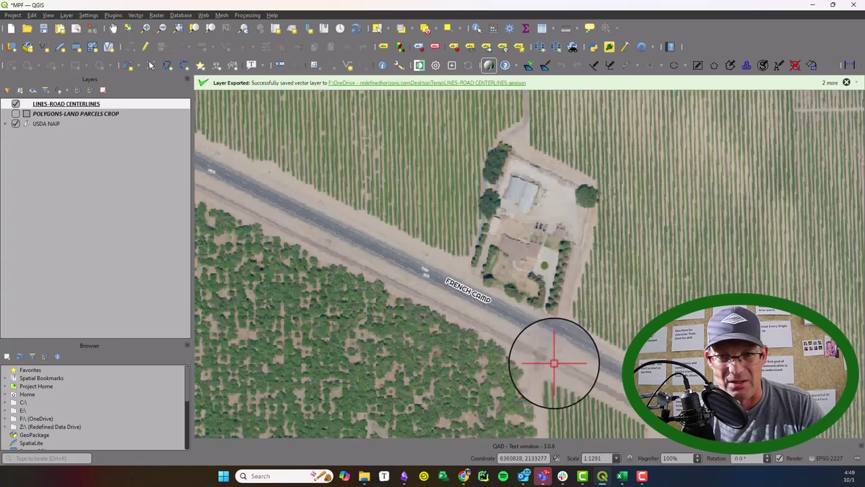
{"action": "scroll", "coordinate": [554, 363], "scroll_direction": "down", "scroll_amount": 4}
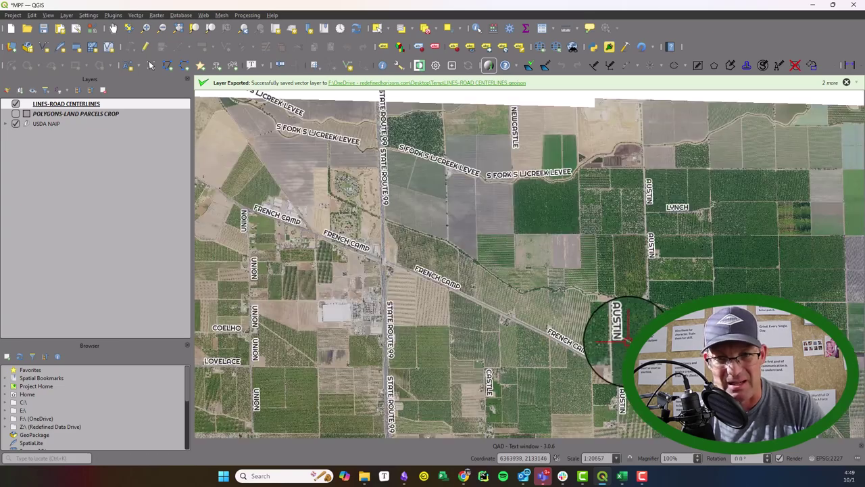
{"action": "left_click_drag", "start_coordinate": [620, 338], "coordinate": [515, 324]}
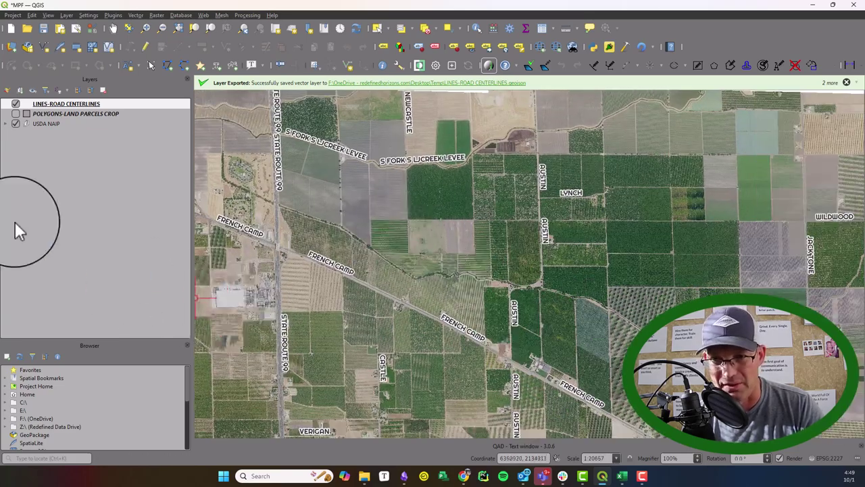
{"action": "left_click", "coordinate": [15, 113]}
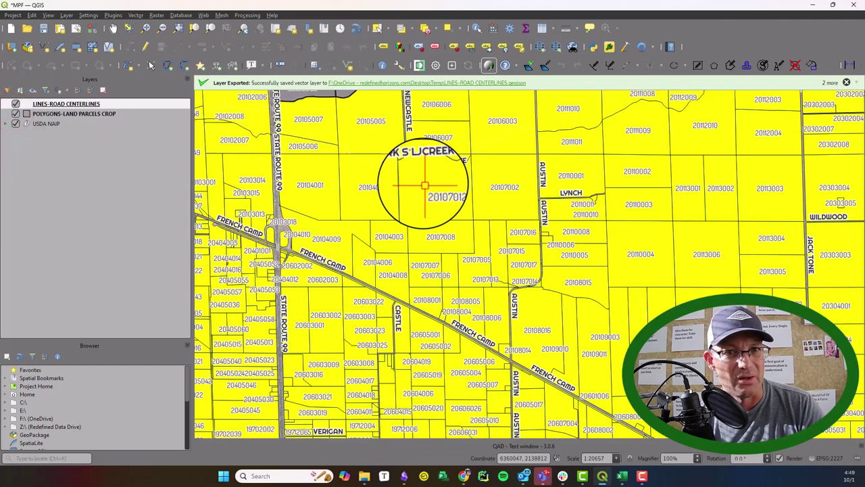
{"action": "scroll", "coordinate": [484, 238], "scroll_direction": "down", "scroll_amount": 2}
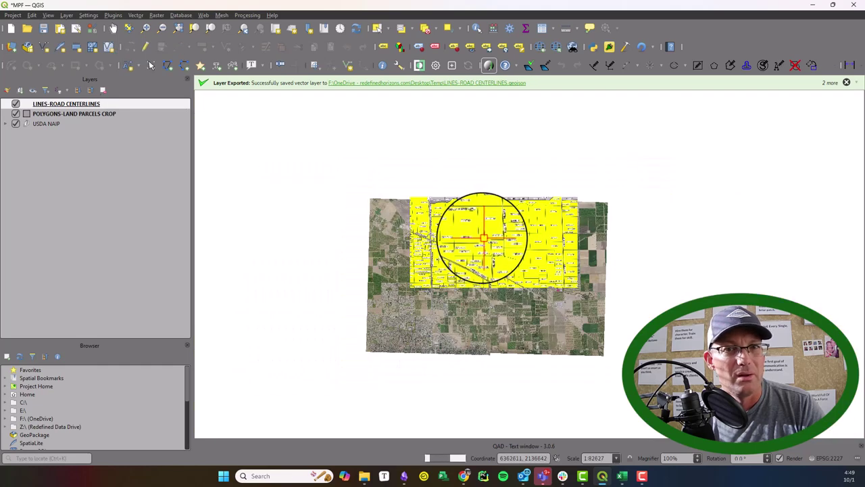
Make the land parcels layer active and centre the view on French Camp road.
{"action": "left_click", "coordinate": [378, 28]}
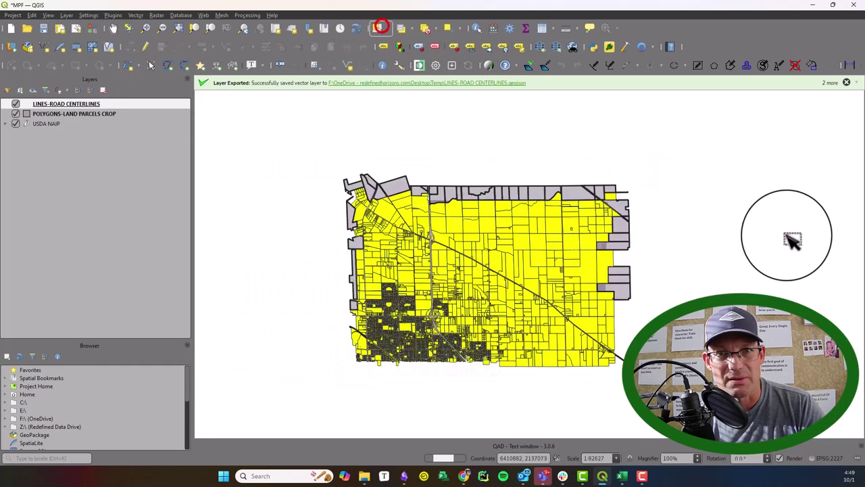
{"action": "left_click", "coordinate": [788, 238]}
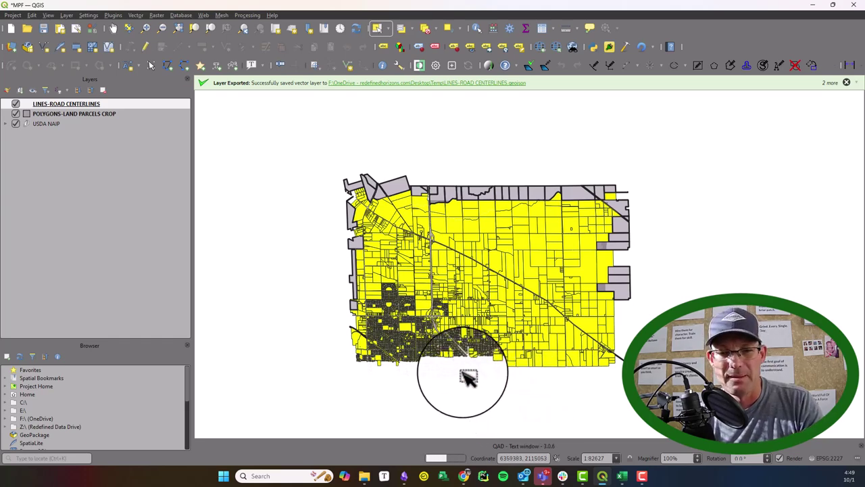
{"action": "scroll", "coordinate": [460, 352], "scroll_direction": "up", "scroll_amount": 4}
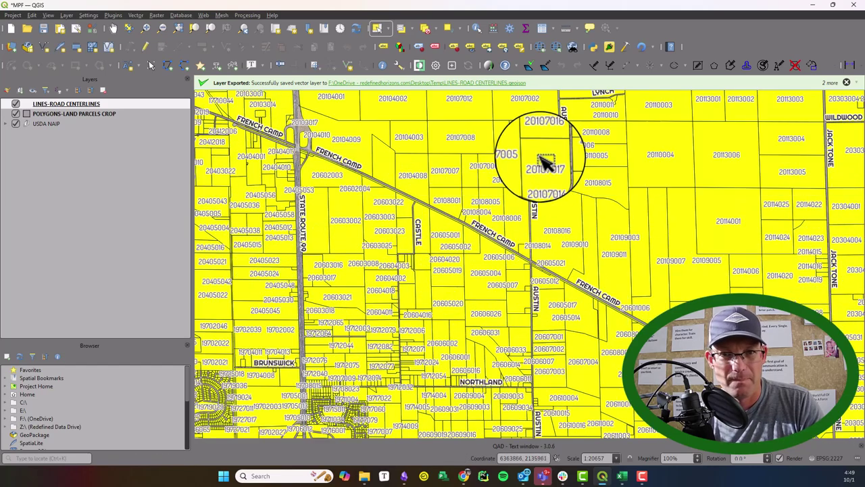
{"action": "left_click_drag", "start_coordinate": [544, 162], "coordinate": [553, 271]}
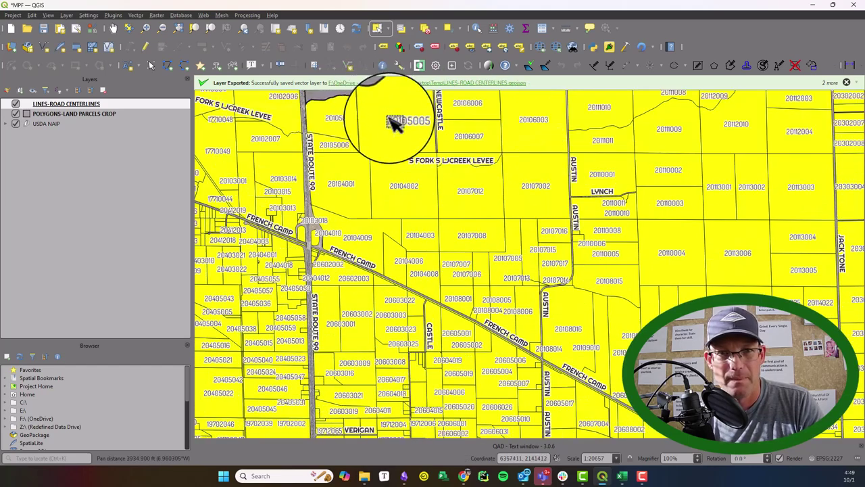
{"action": "left_click_drag", "start_coordinate": [395, 124], "coordinate": [407, 226]}
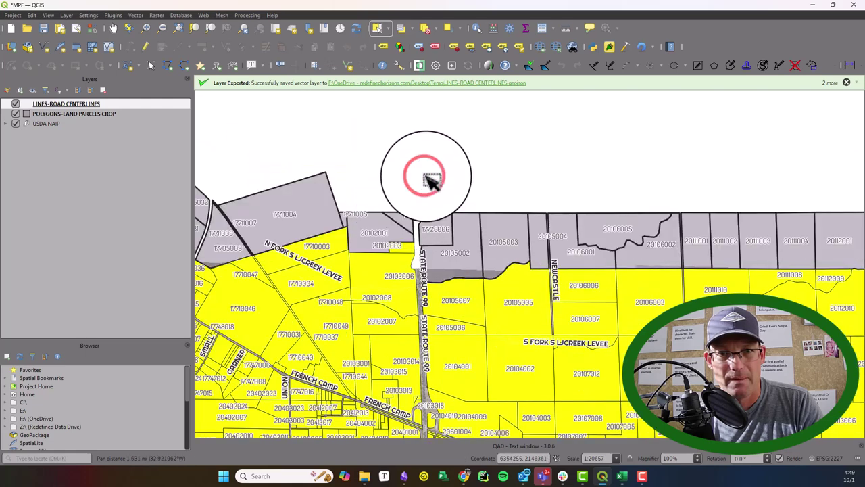
{"action": "left_click", "coordinate": [104, 115]}
{"action": "left_click", "coordinate": [376, 28]}
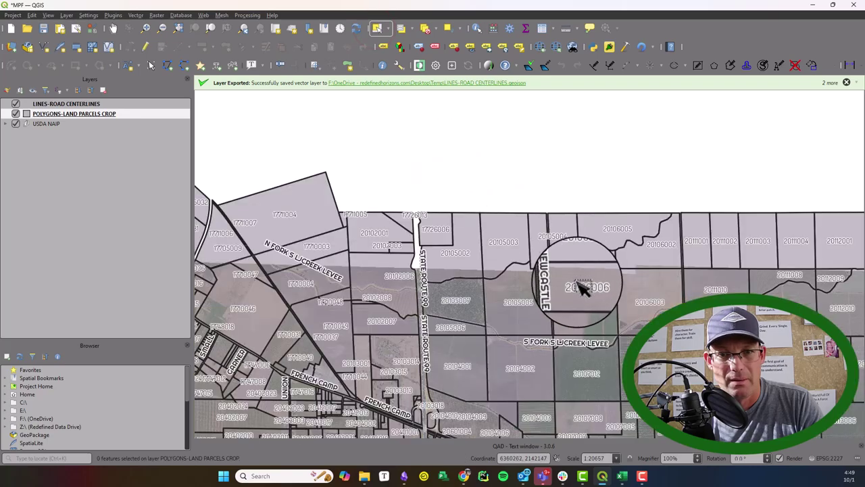
{"action": "left_click_drag", "start_coordinate": [588, 373], "coordinate": [544, 143]}
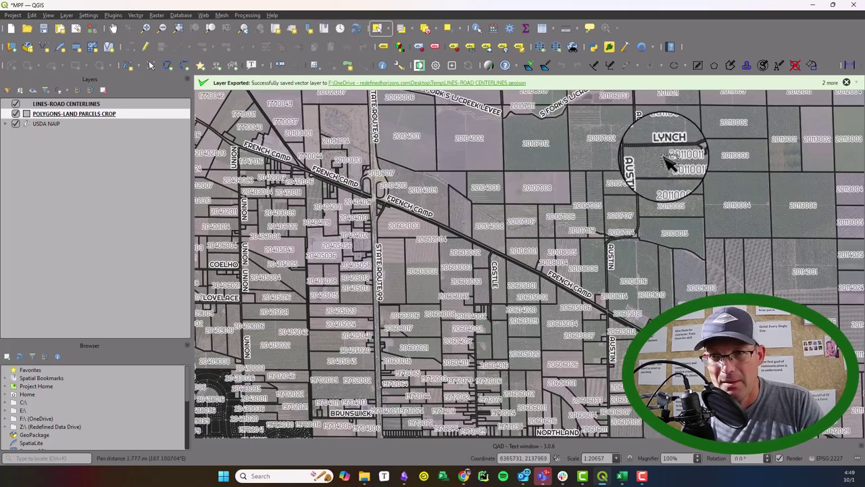
{"action": "scroll", "coordinate": [667, 161], "scroll_direction": "up", "scroll_amount": 1}
{"action": "left_click_drag", "start_coordinate": [381, 354], "coordinate": [506, 258]}
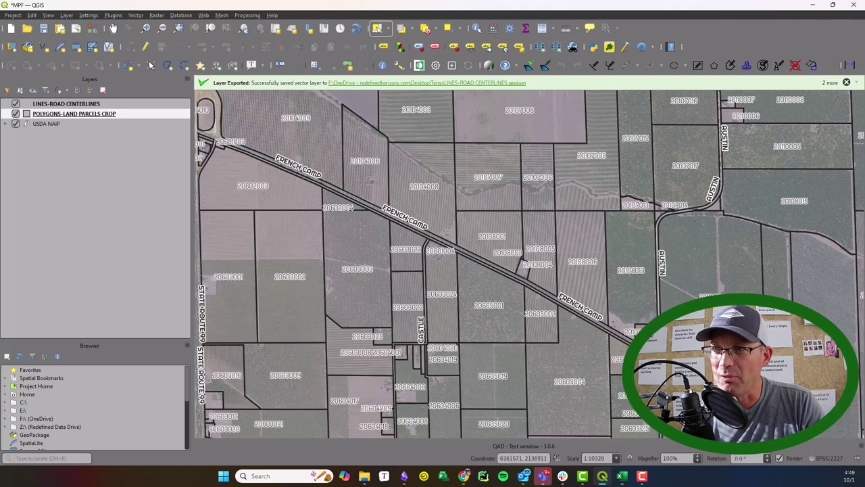
Switch to Excel, check the pole IDs and coordinates in A1:C11, maximise, and open File.
{"action": "key", "text": "alt+Tab"}
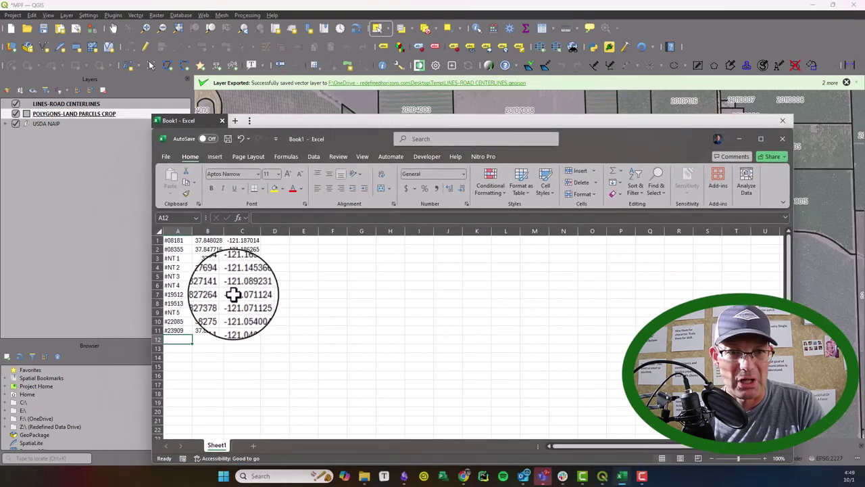
{"action": "left_click_drag", "start_coordinate": [210, 240], "coordinate": [247, 331]}
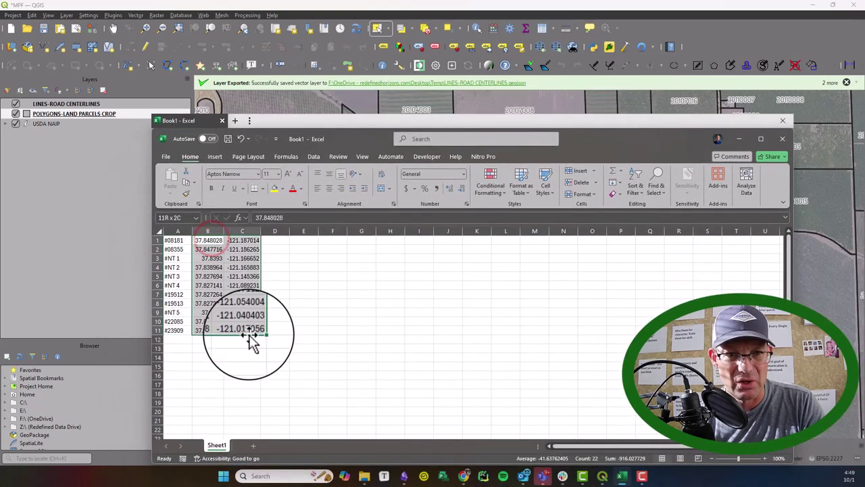
{"action": "left_click_drag", "start_coordinate": [174, 241], "coordinate": [177, 331]}
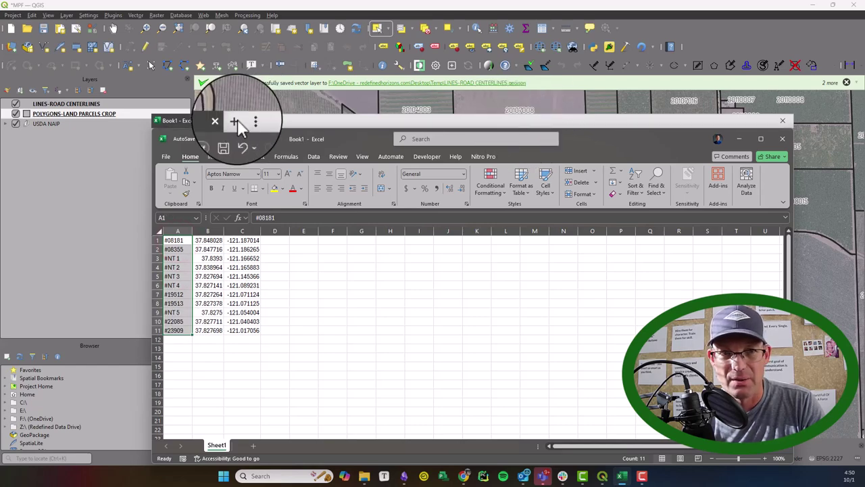
{"action": "left_click", "coordinate": [758, 139]}
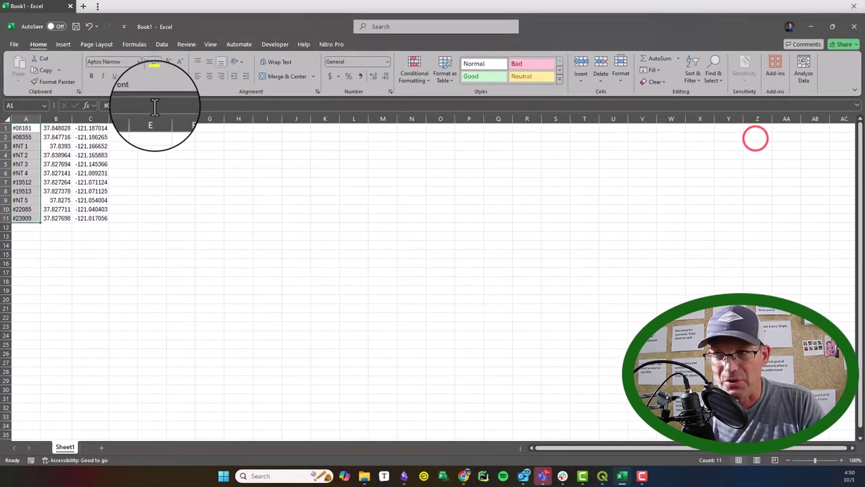
{"action": "left_click", "coordinate": [15, 43]}
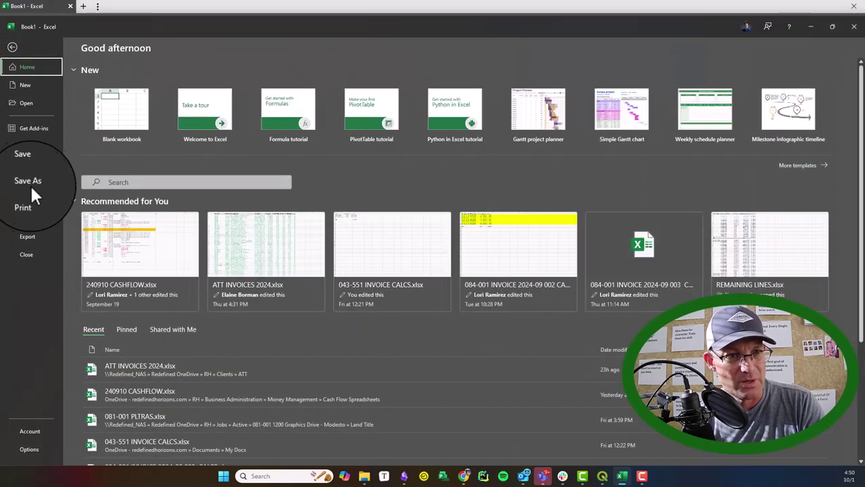
Choose Save As in CSV UTF-8 (Comma delimited) format named POLE LOCATIONS.
{"action": "left_click", "coordinate": [31, 187]}
{"action": "left_click", "coordinate": [346, 95]}
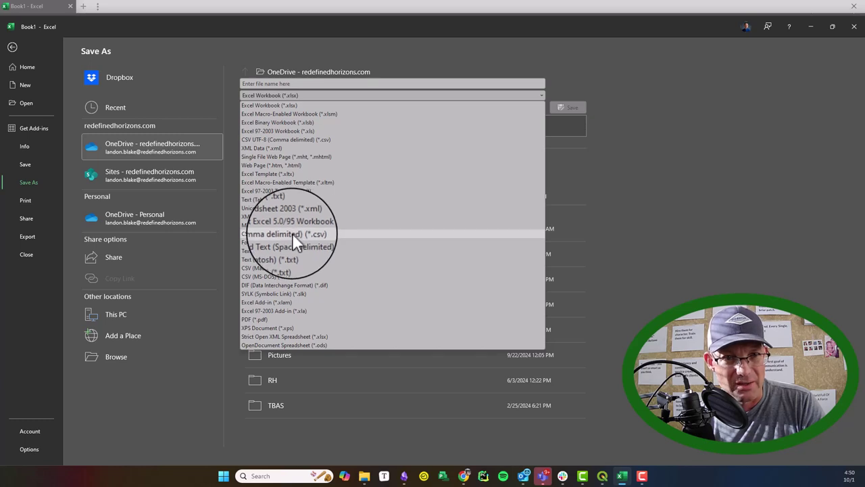
{"action": "left_click", "coordinate": [300, 140]}
{"action": "left_click", "coordinate": [362, 83]}
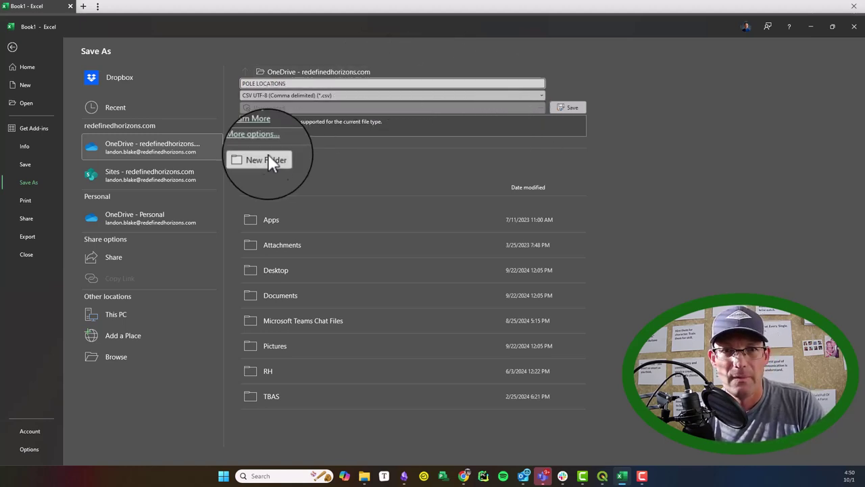
Save POLE LOCATIONS.csv into the Desktop Temp folder and move Excel aside.
{"action": "left_click", "coordinate": [121, 359]}
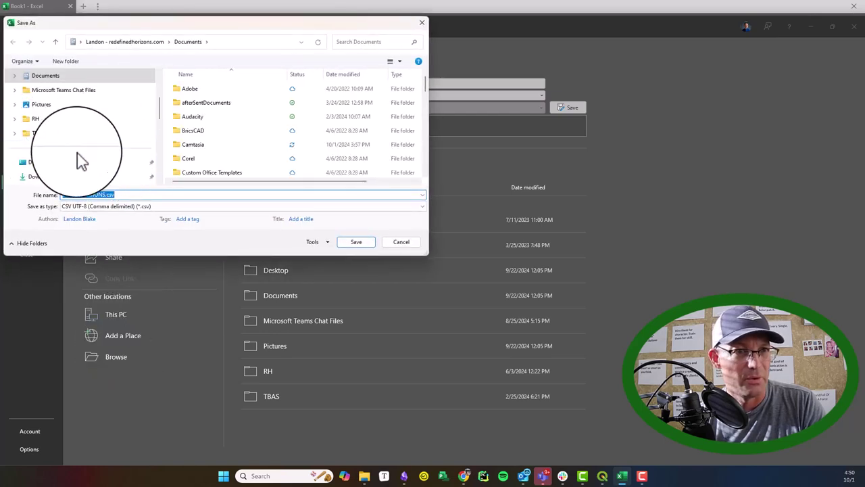
{"action": "scroll", "coordinate": [222, 141], "scroll_direction": "down", "scroll_amount": 5}
{"action": "scroll", "coordinate": [202, 174], "scroll_direction": "down", "scroll_amount": 5}
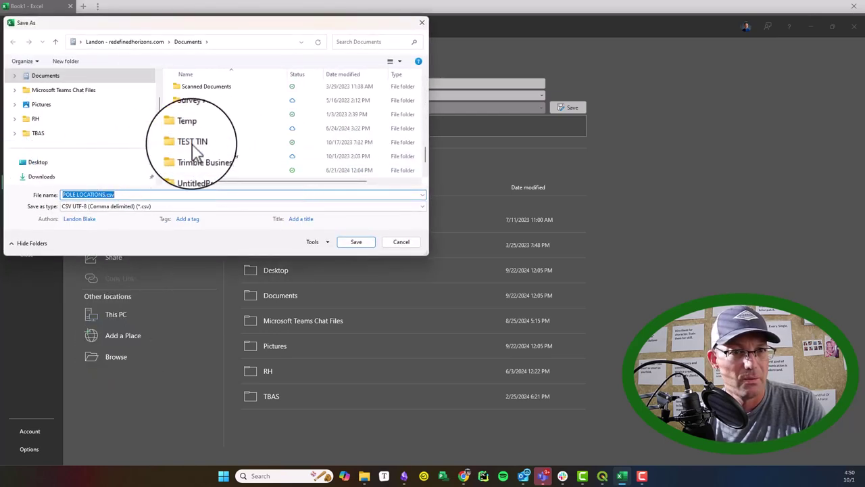
{"action": "double_click", "coordinate": [188, 124]}
{"action": "scroll", "coordinate": [106, 144], "scroll_direction": "up", "scroll_amount": 5}
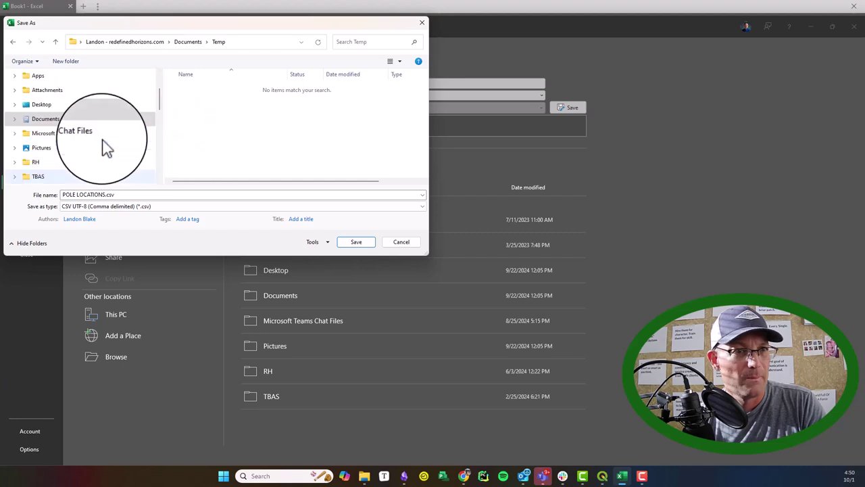
{"action": "left_click", "coordinate": [41, 164]}
{"action": "scroll", "coordinate": [243, 125], "scroll_direction": "down", "scroll_amount": 5}
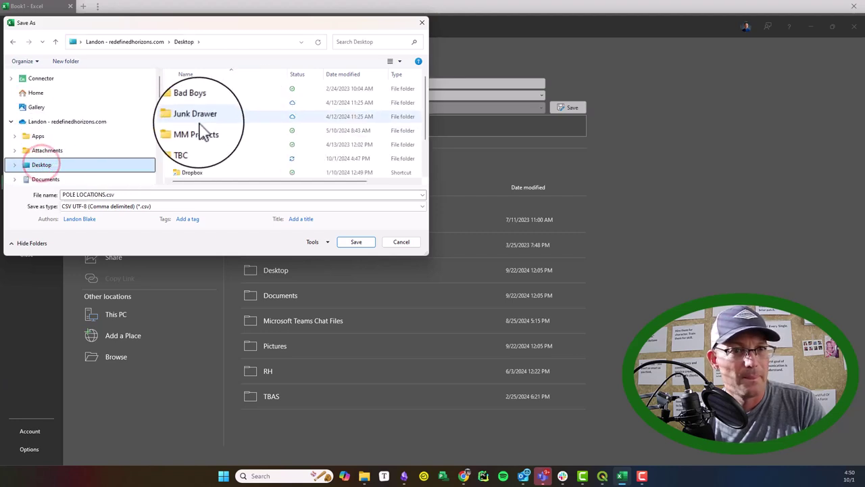
{"action": "double_click", "coordinate": [189, 159]}
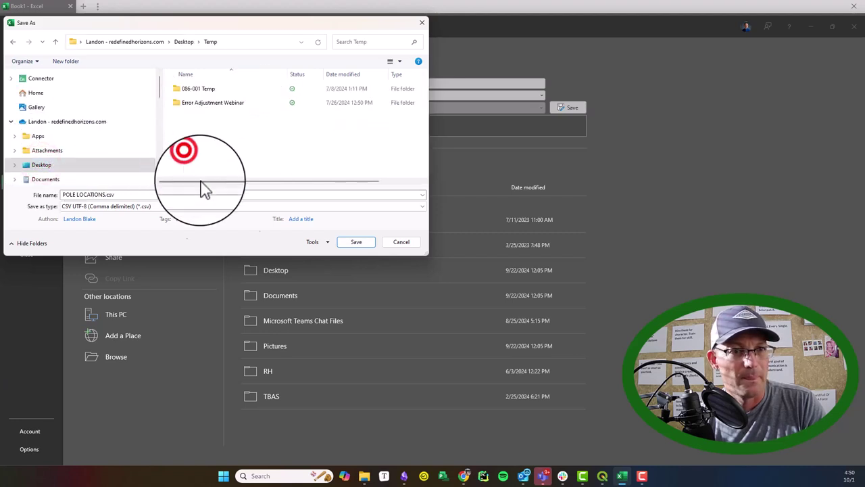
{"action": "left_click", "coordinate": [358, 243]}
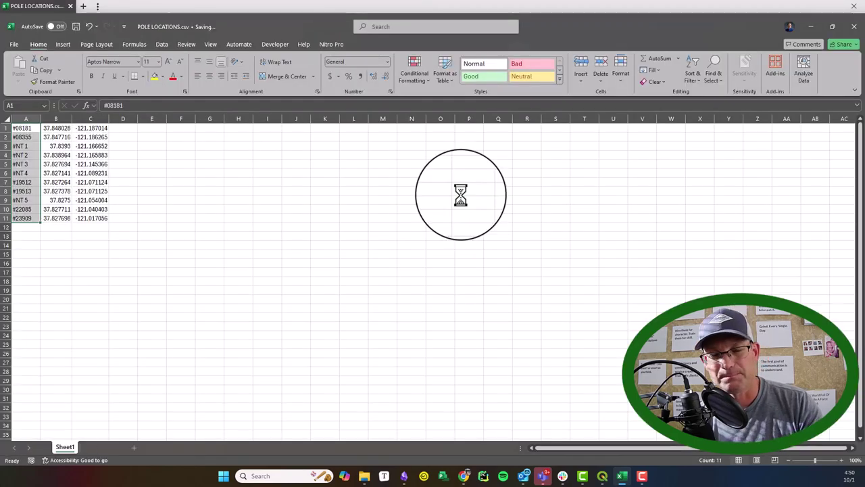
{"action": "left_click_drag", "start_coordinate": [733, 8], "coordinate": [864, 128]}
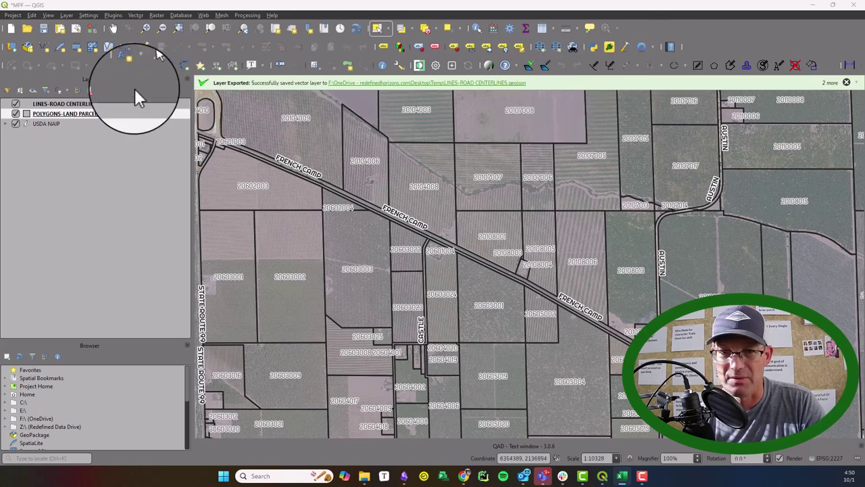
Start adding a delimited text layer via Layer > Add Layer > Add Delimited Text Layer.
{"action": "left_click", "coordinate": [63, 15]}
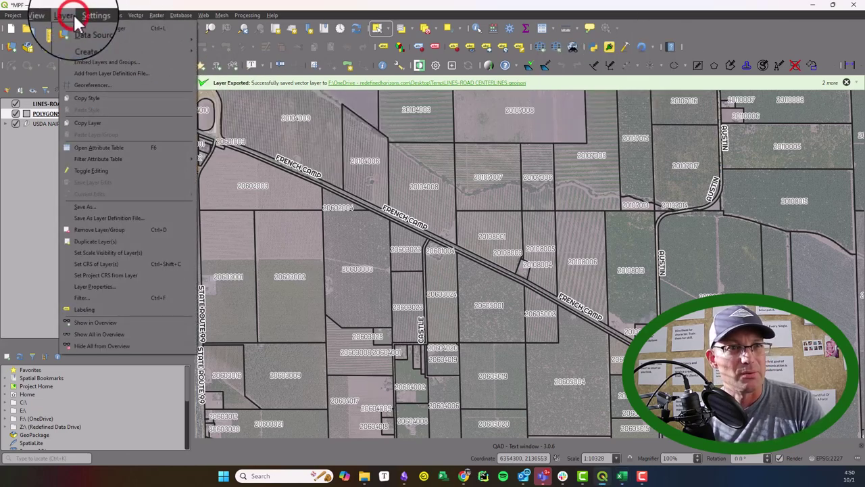
{"action": "mouse_move", "coordinate": [120, 51]}
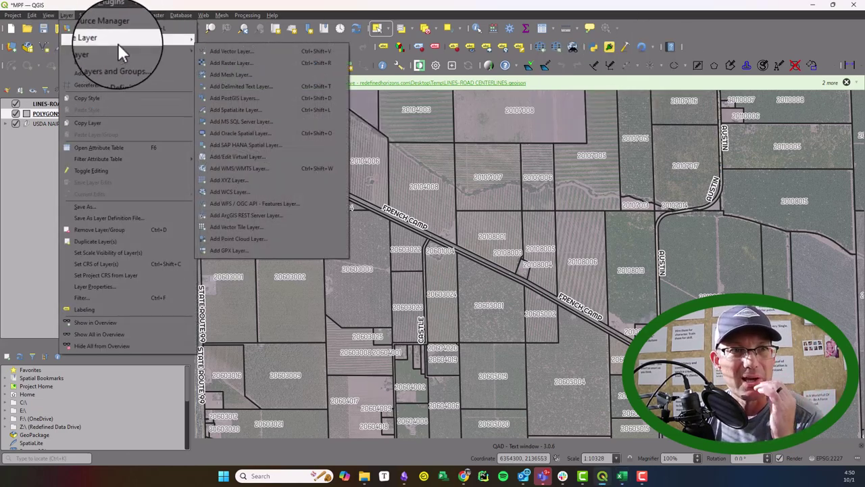
{"action": "left_click", "coordinate": [251, 87]}
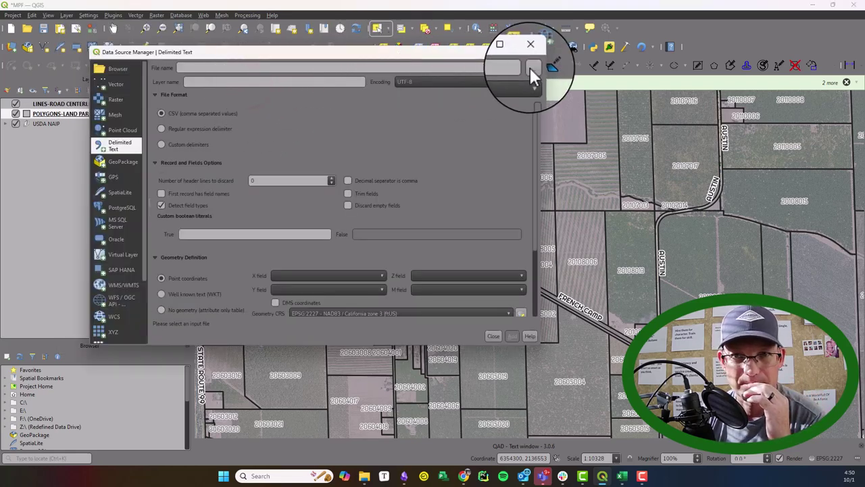
Choose POLE LOCATIONS.csv as the delimited text file to import.
{"action": "left_click", "coordinate": [531, 68]}
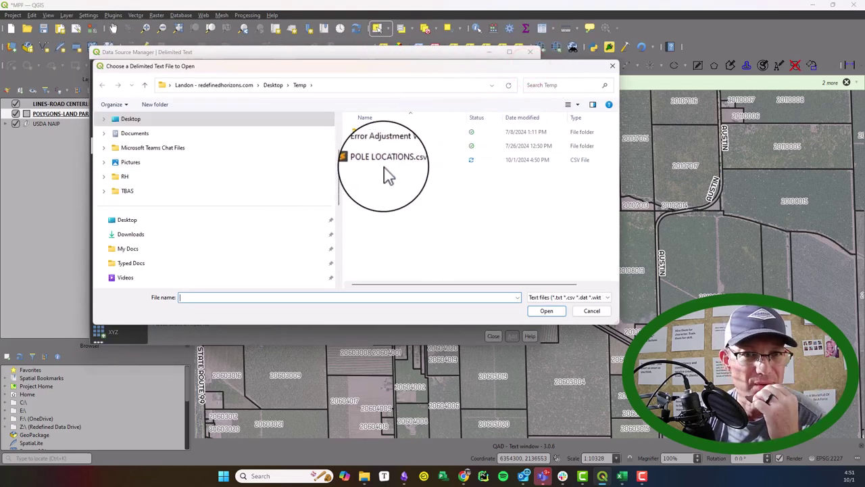
{"action": "left_click", "coordinate": [386, 161]}
{"action": "left_click", "coordinate": [546, 310]}
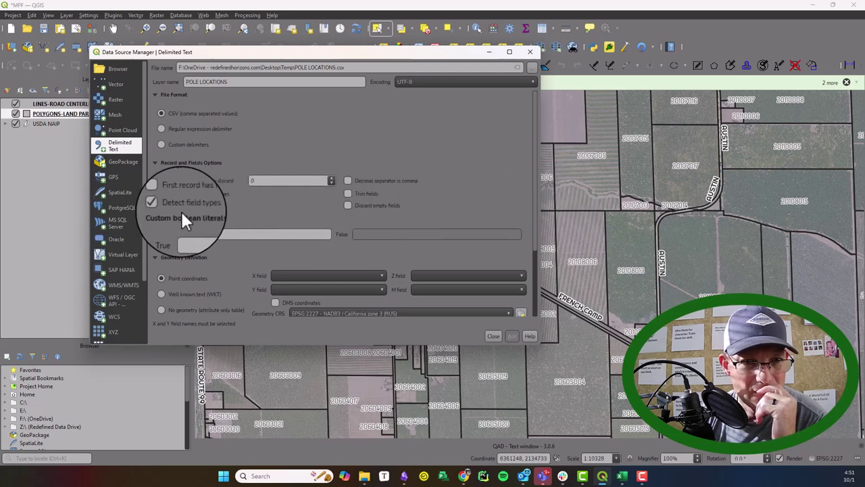
{"action": "scroll", "coordinate": [264, 228], "scroll_direction": "down", "scroll_amount": 1}
{"action": "scroll", "coordinate": [264, 229], "scroll_direction": "down", "scroll_amount": 1}
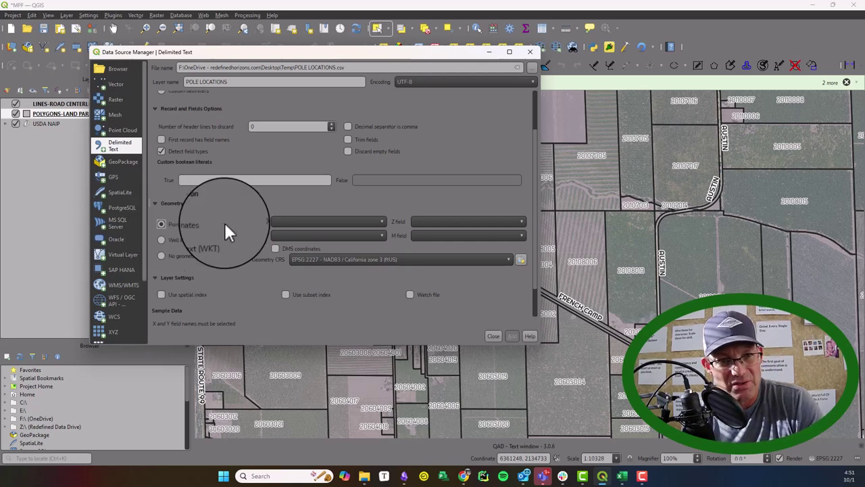
Read X from field_3 and Y from field_2, with CRS EPSG:4326 - WGS 84.
{"action": "left_click", "coordinate": [291, 222]}
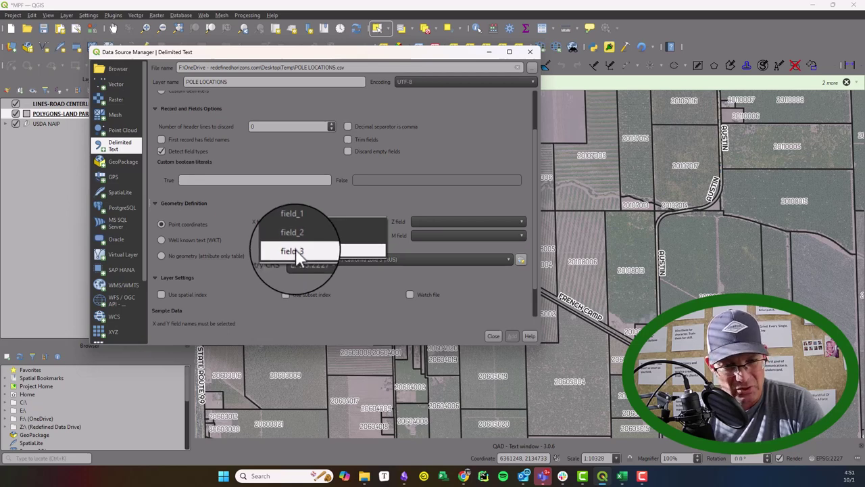
{"action": "left_click", "coordinate": [296, 251]}
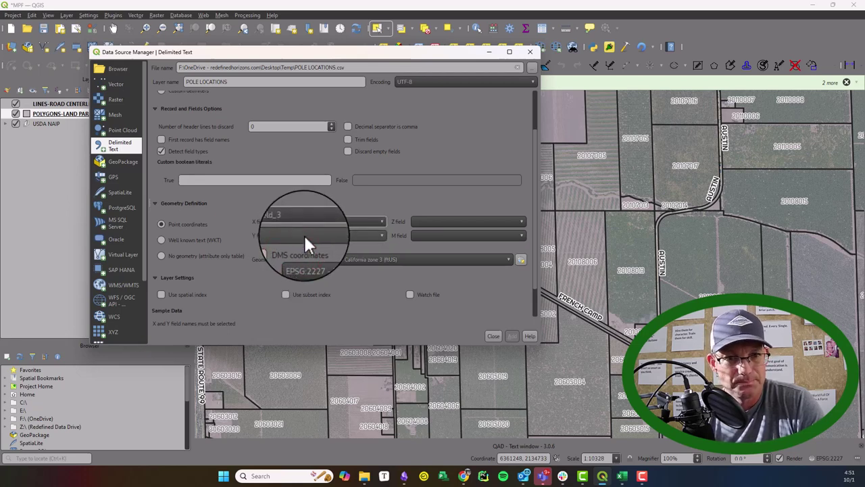
{"action": "left_click", "coordinate": [304, 235]}
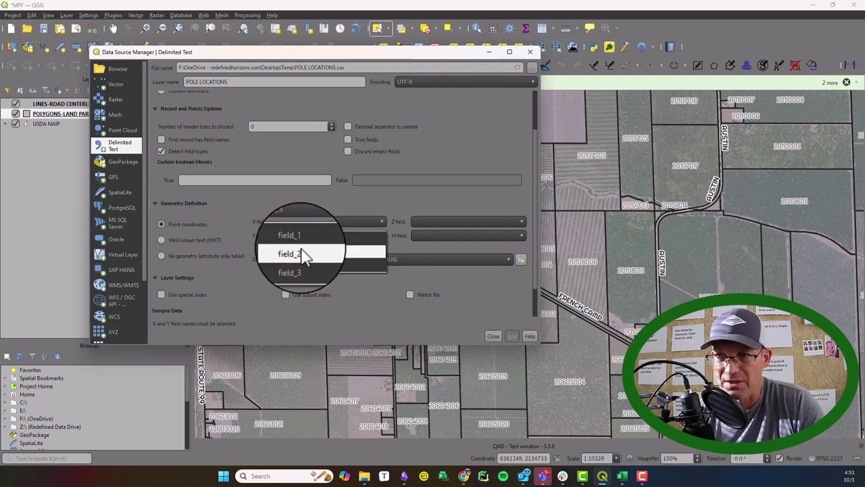
{"action": "left_click", "coordinate": [300, 245]}
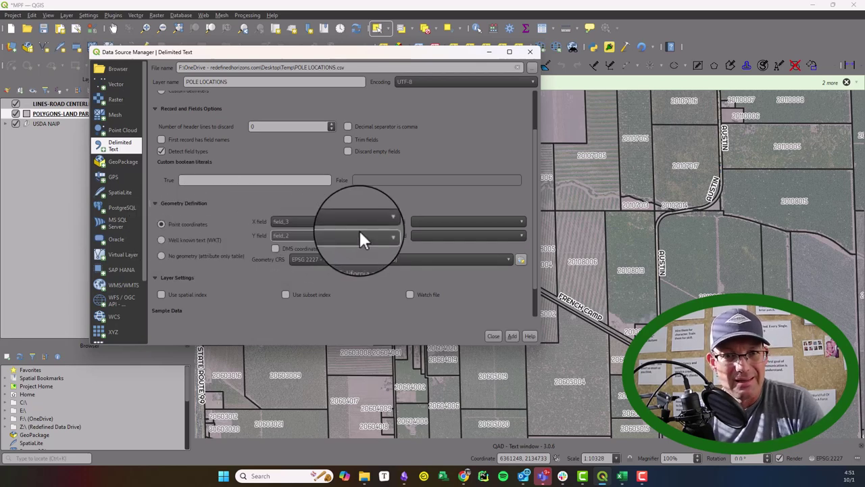
{"action": "left_click", "coordinate": [438, 261]}
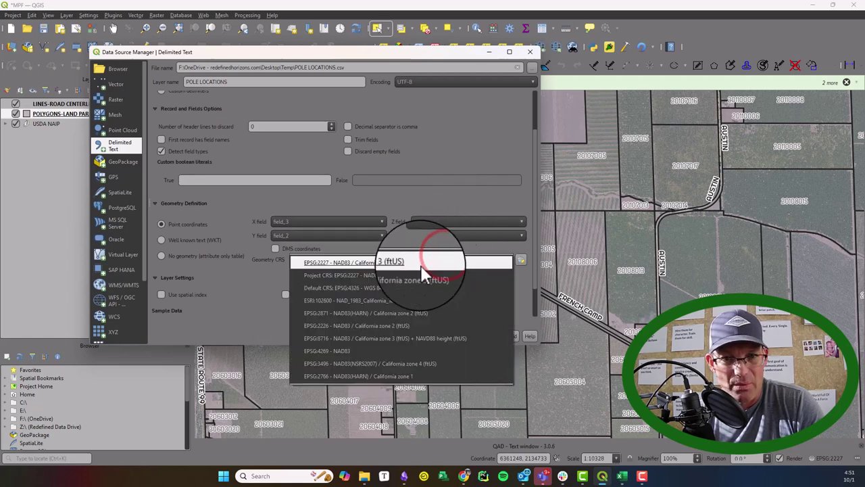
{"action": "left_click", "coordinate": [380, 291]}
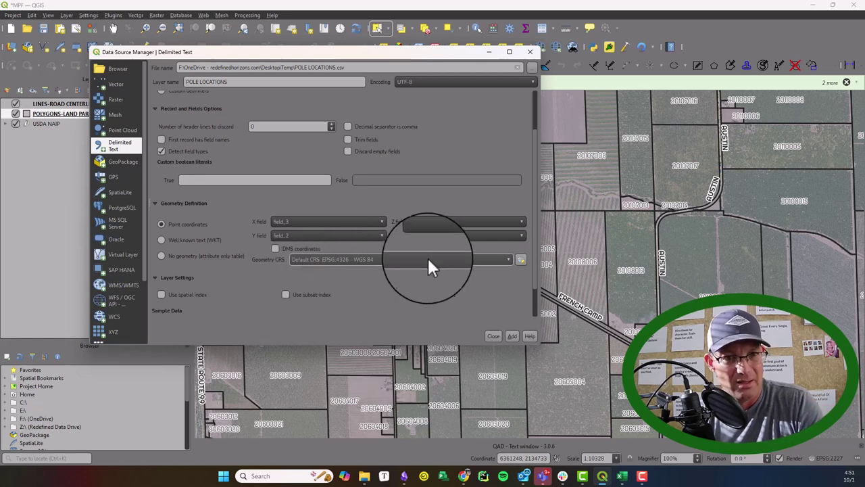
{"action": "scroll", "coordinate": [419, 287], "scroll_direction": "down", "scroll_amount": 1}
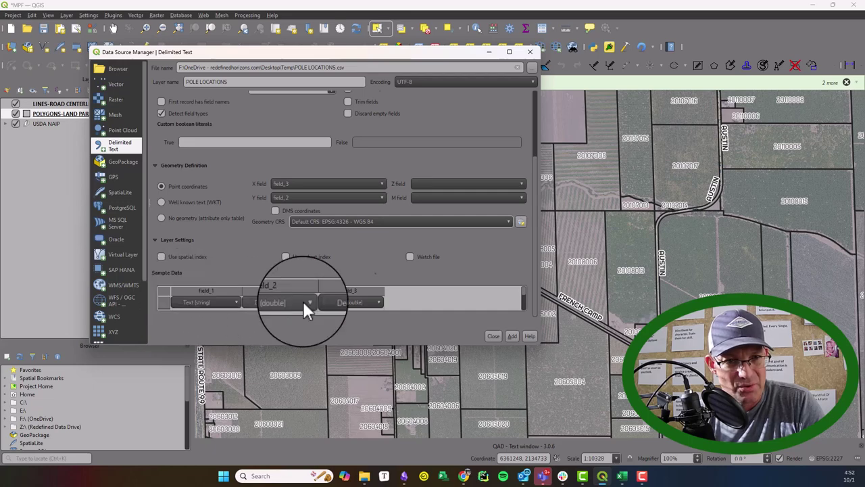
Add the POLE LOCATIONS points, accepting the suggested transformation, and close the import window.
{"action": "left_click", "coordinate": [511, 336]}
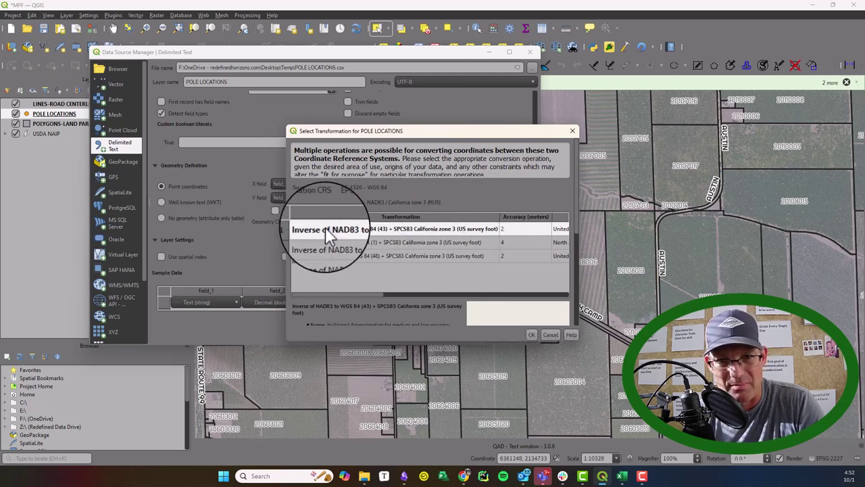
{"action": "left_click", "coordinate": [533, 335]}
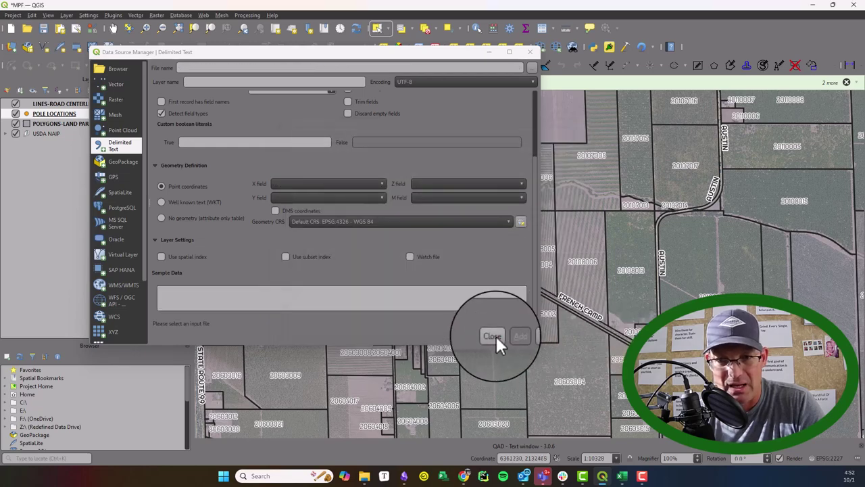
{"action": "left_click", "coordinate": [494, 335]}
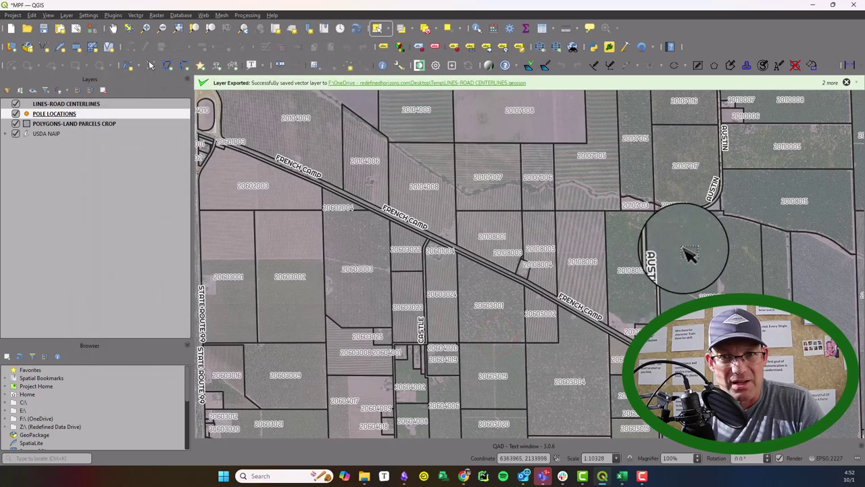
Pan the map south and open the POLE LOCATIONS layer properties.
{"action": "left_click_drag", "start_coordinate": [684, 246], "coordinate": [608, 194]}
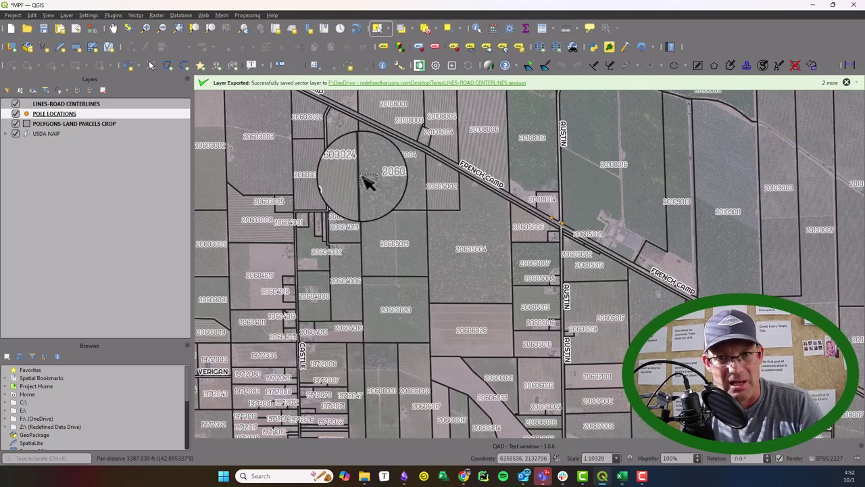
{"action": "right_click", "coordinate": [43, 113]}
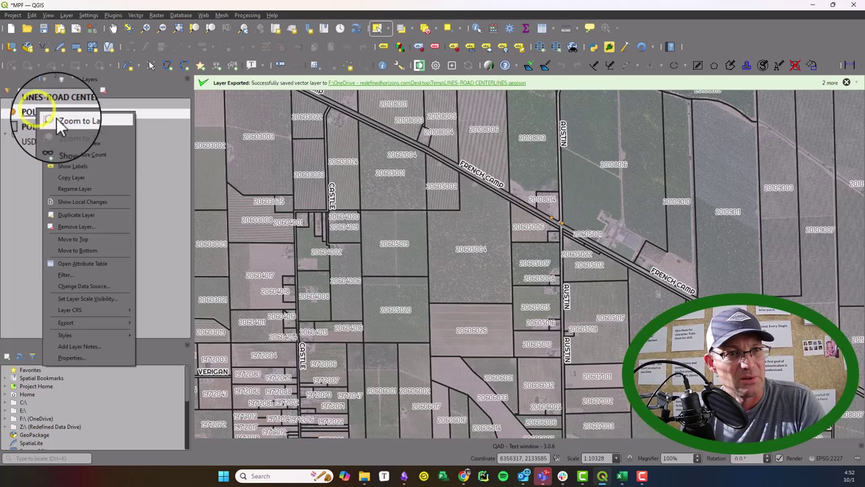
{"action": "left_click", "coordinate": [69, 358]}
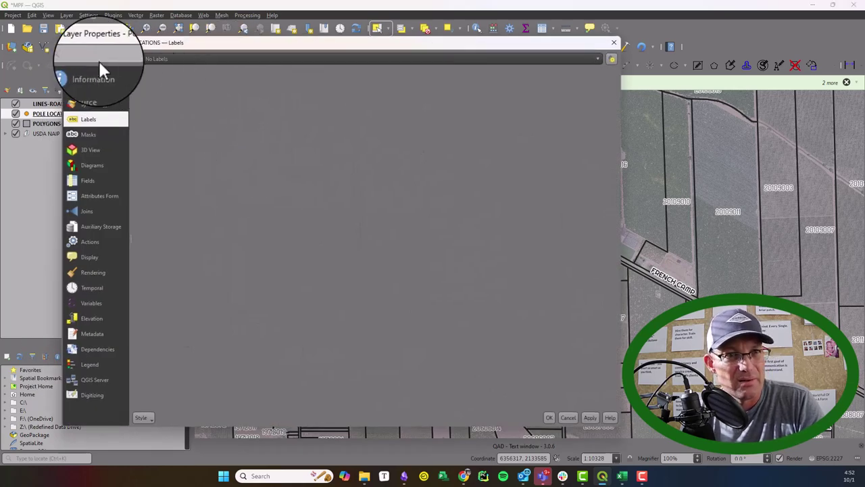
Export POLE LOCATIONS features to a new file named 'POINTS-OVERHEAD POLES'.
{"action": "left_click", "coordinate": [614, 43]}
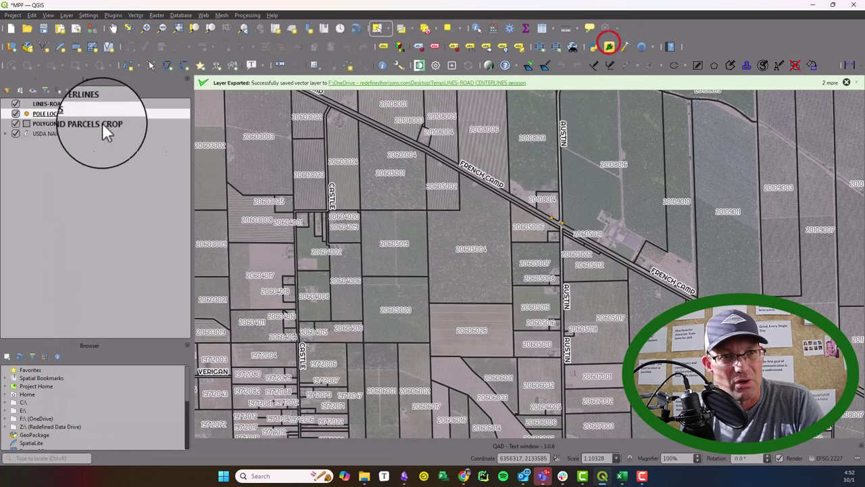
{"action": "right_click", "coordinate": [62, 114]}
{"action": "mouse_move", "coordinate": [128, 339]}
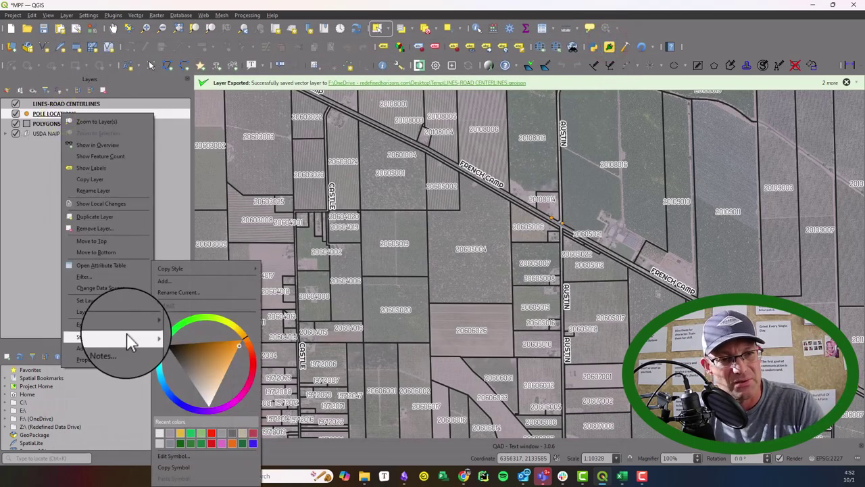
{"action": "mouse_move", "coordinate": [126, 324]}
{"action": "left_click", "coordinate": [181, 325]}
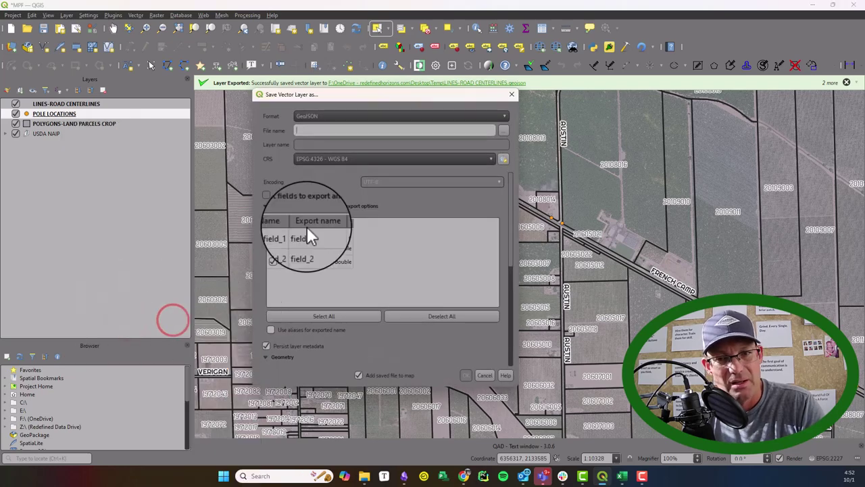
{"action": "left_click", "coordinate": [503, 131]}
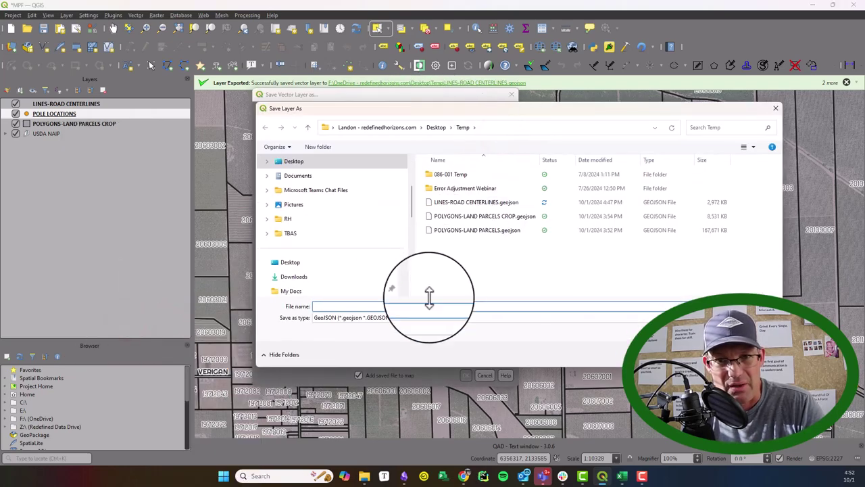
{"action": "left_click", "coordinate": [422, 304]}
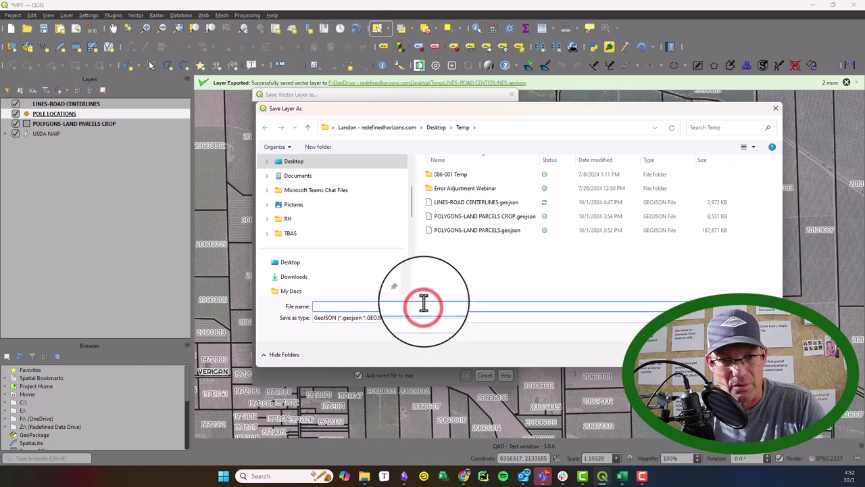
{"action": "type", "text": "POINTS-OVERHEAD P"}
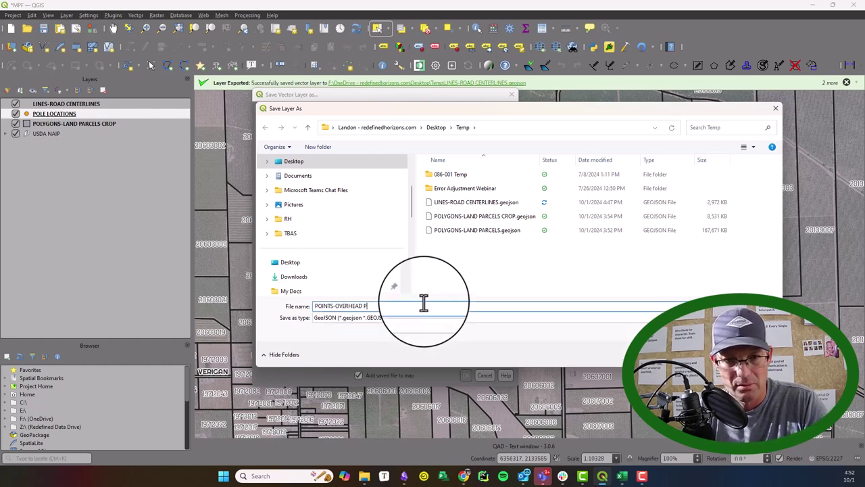
{"action": "type", "text": "OLES"}
{"action": "key", "text": "Return"}
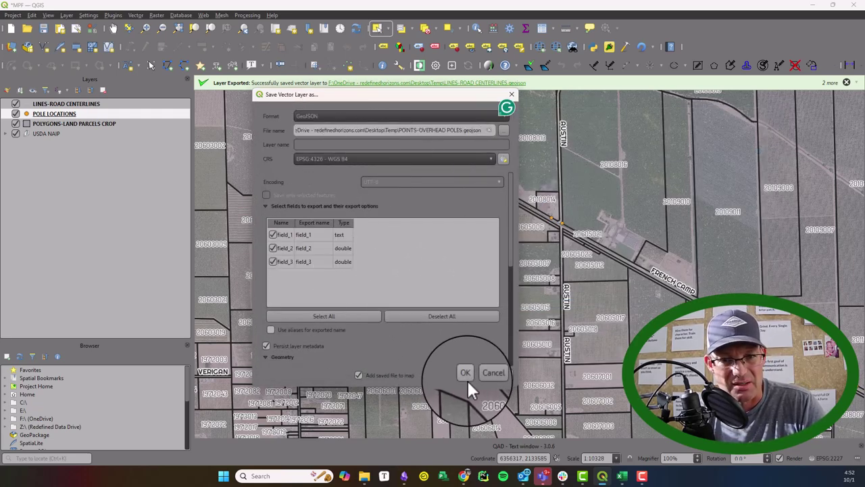
Set the export CRS to EPSG:2227 NAD83 / California zone 3 and run the export.
{"action": "left_click", "coordinate": [504, 159]}
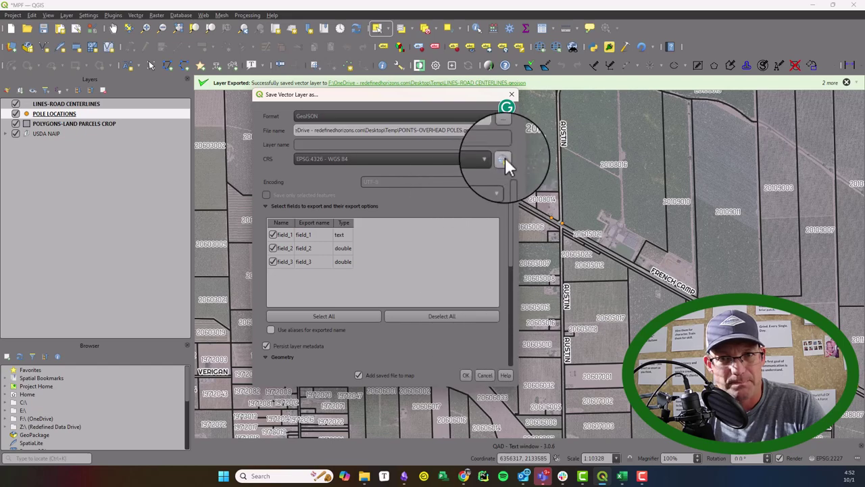
{"action": "left_click", "coordinate": [504, 157]}
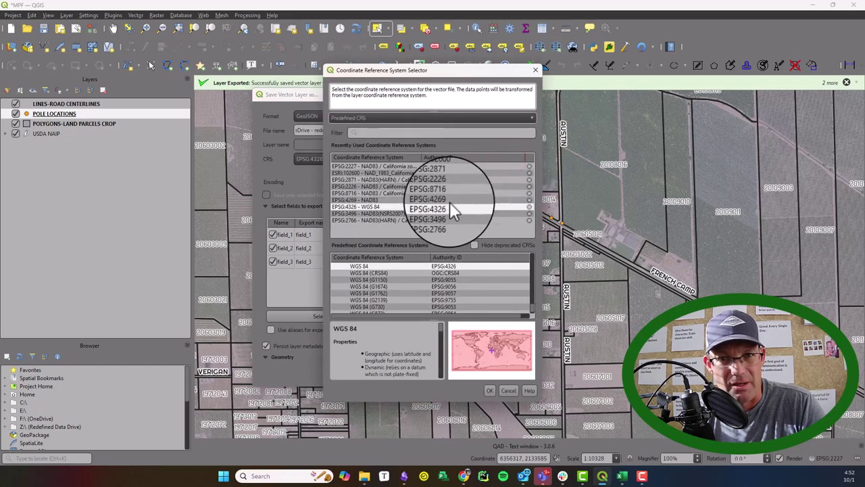
{"action": "left_click", "coordinate": [424, 165]}
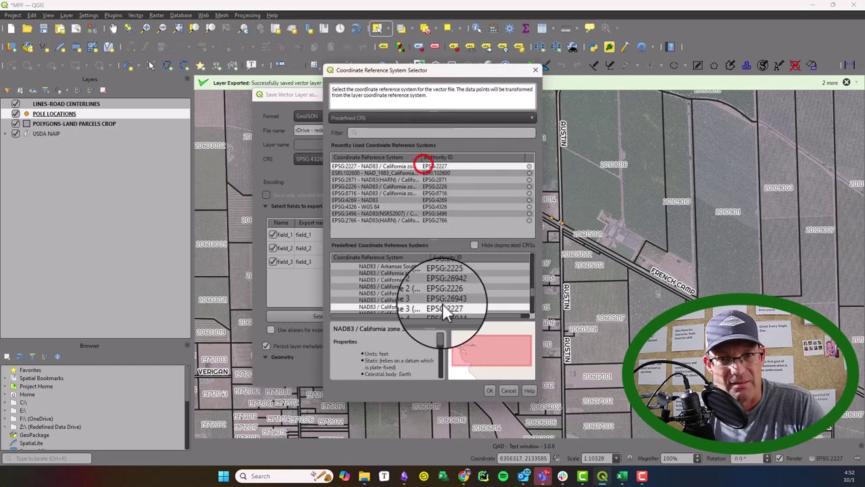
{"action": "left_click", "coordinate": [488, 389]}
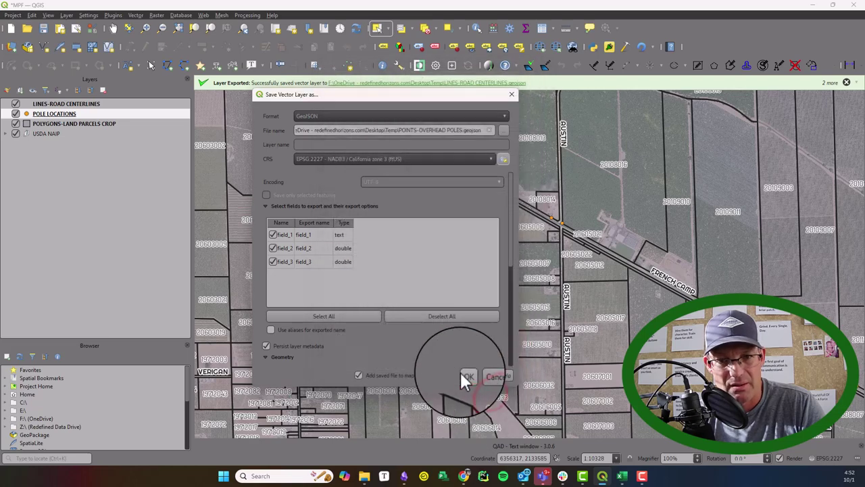
{"action": "left_click", "coordinate": [464, 376]}
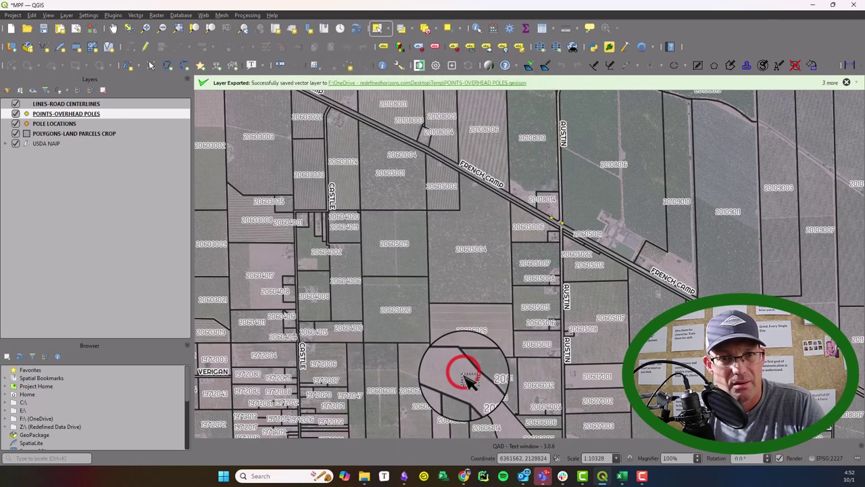
Remove the original POLE LOCATIONS layer from the project.
{"action": "right_click", "coordinate": [42, 123]}
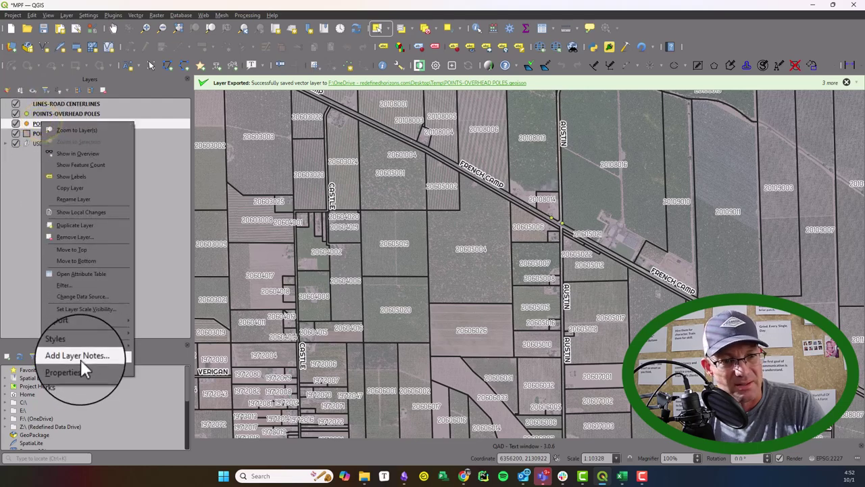
{"action": "left_click", "coordinate": [75, 237]}
{"action": "left_click", "coordinate": [445, 248]}
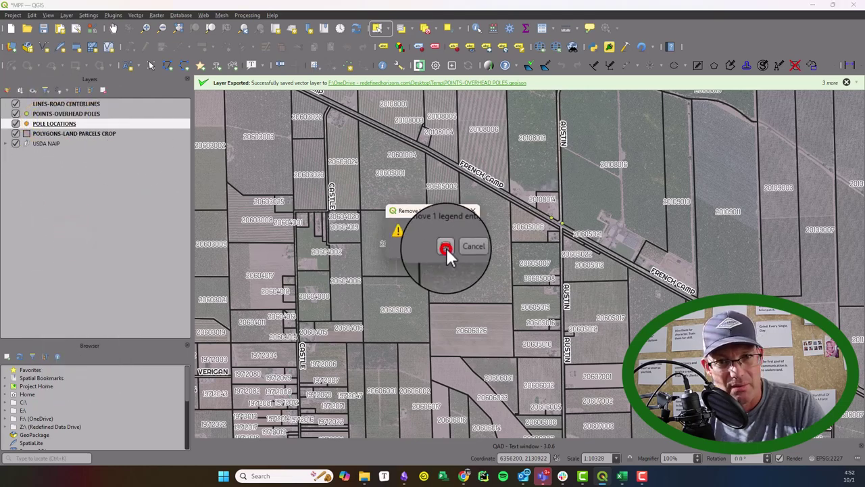
Give the POINTS-OVERHEAD POLES simple marker a bright red fill.
{"action": "right_click", "coordinate": [56, 113]}
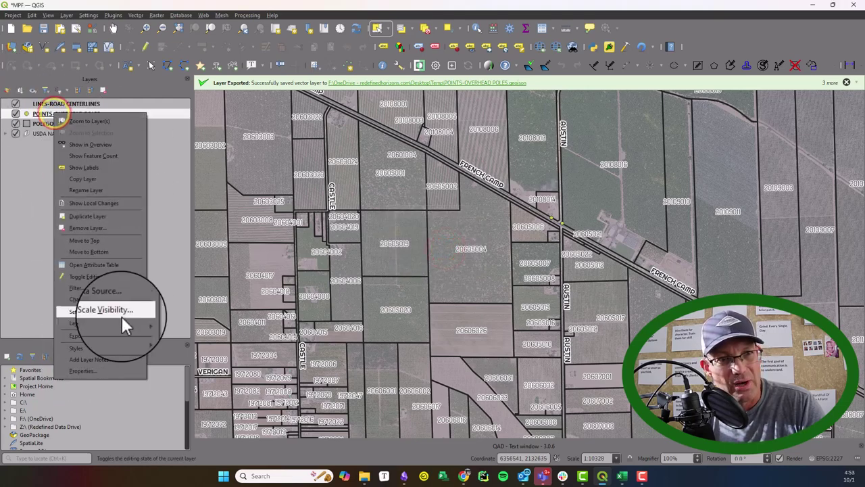
{"action": "left_click", "coordinate": [109, 370]}
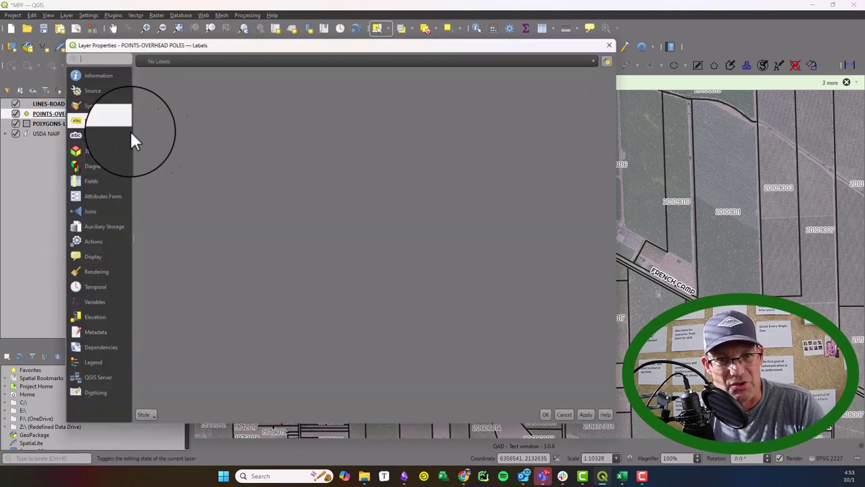
{"action": "left_click", "coordinate": [88, 104]}
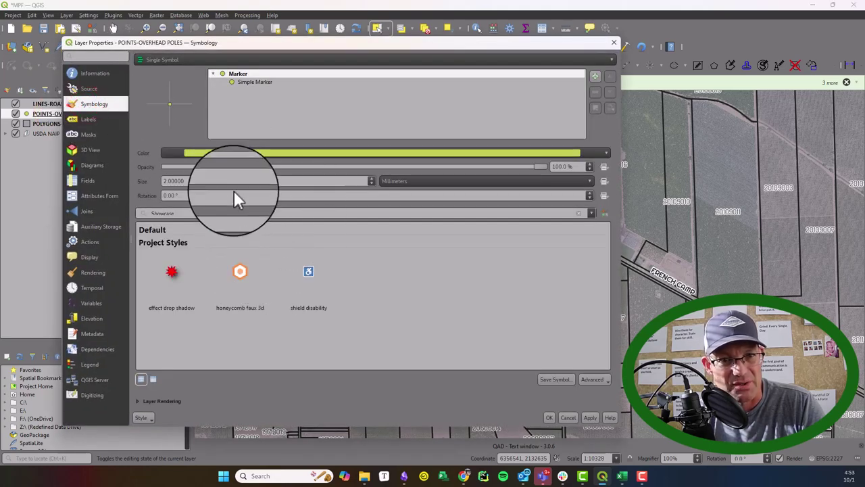
{"action": "left_click", "coordinate": [267, 81]}
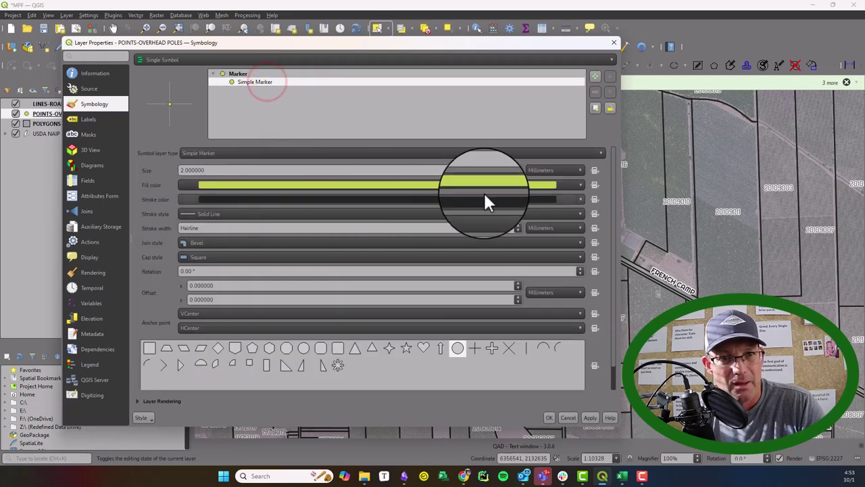
{"action": "left_click", "coordinate": [483, 184]}
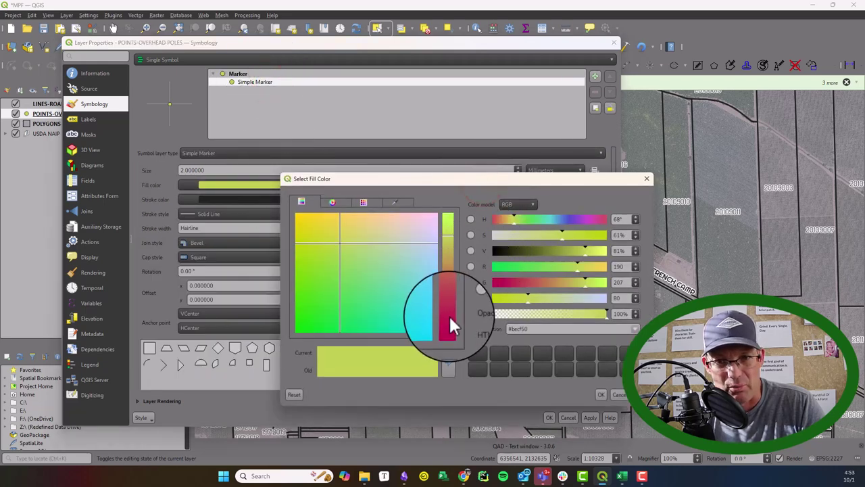
{"action": "left_click_drag", "start_coordinate": [449, 314], "coordinate": [447, 321]}
{"action": "mouse_move", "coordinate": [322, 223]}
{"action": "left_mouse_down"}
{"action": "mouse_move", "coordinate": [319, 217]}
{"action": "mouse_move", "coordinate": [347, 220]}
{"action": "mouse_move", "coordinate": [323, 219]}
{"action": "left_mouse_up"}
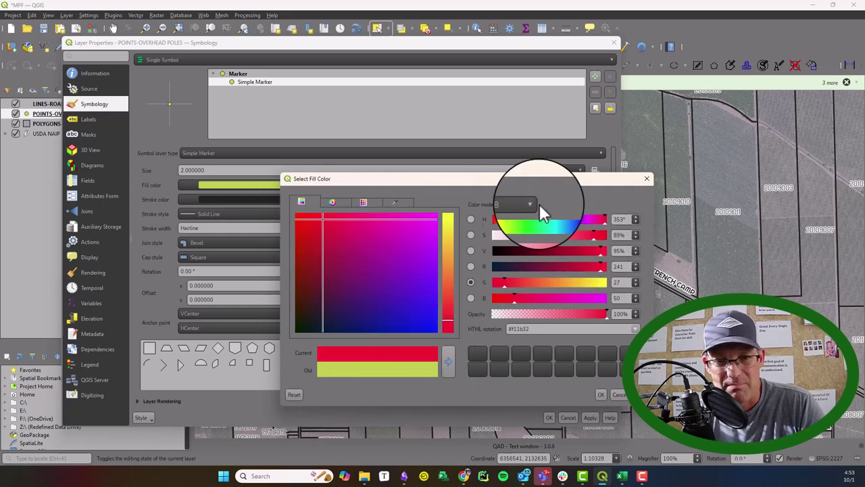
{"action": "left_click", "coordinate": [601, 394]}
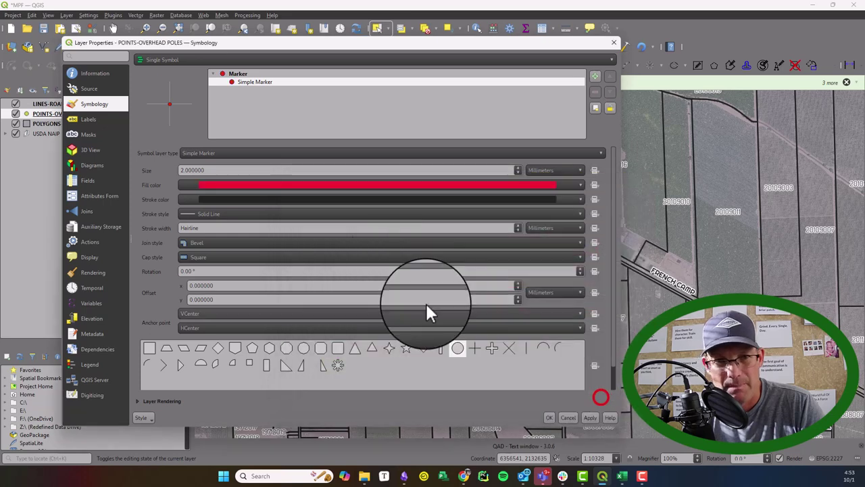
Switch marker size units to pixels and set a solid 3-pixel outline.
{"action": "left_click", "coordinate": [286, 170]}
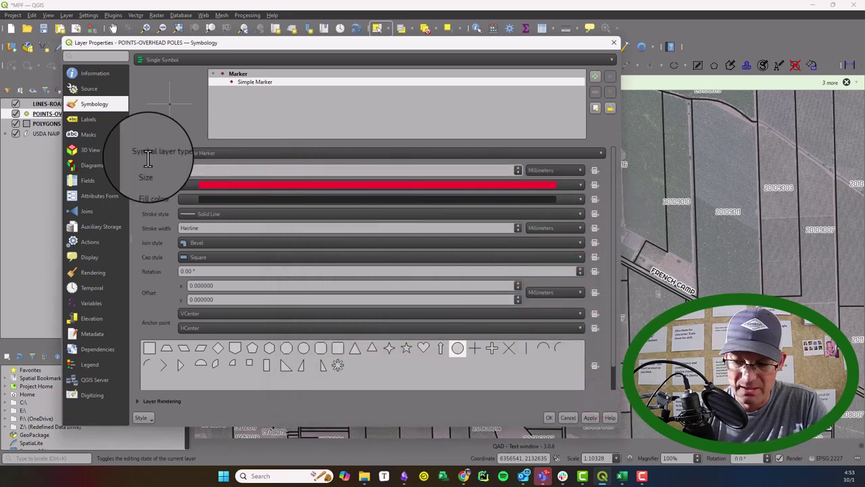
{"action": "left_click", "coordinate": [552, 170]}
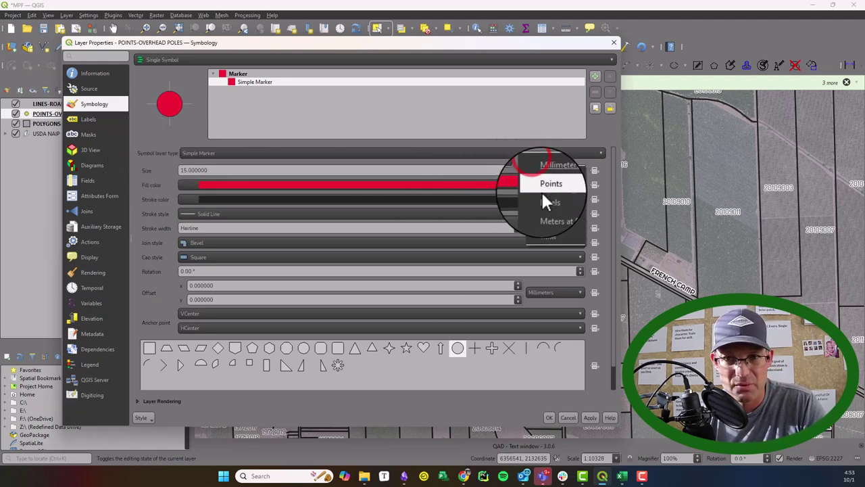
{"action": "left_click", "coordinate": [545, 198]}
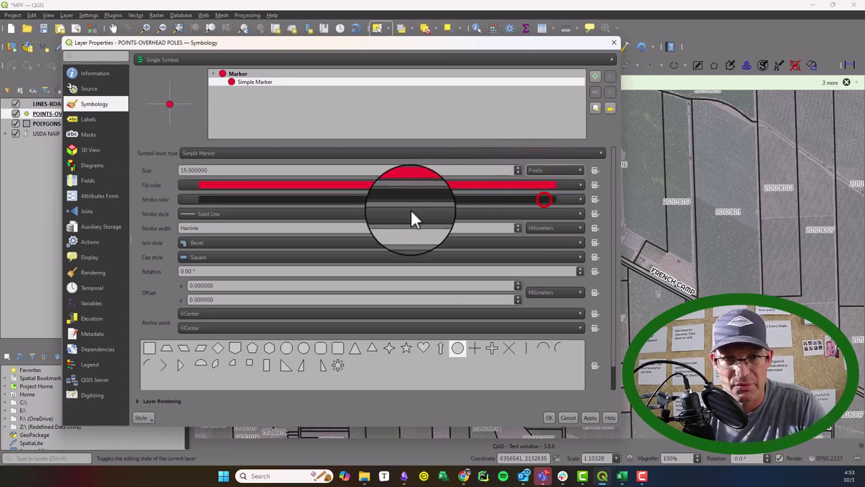
{"action": "left_click", "coordinate": [250, 229]}
{"action": "left_click", "coordinate": [540, 228]}
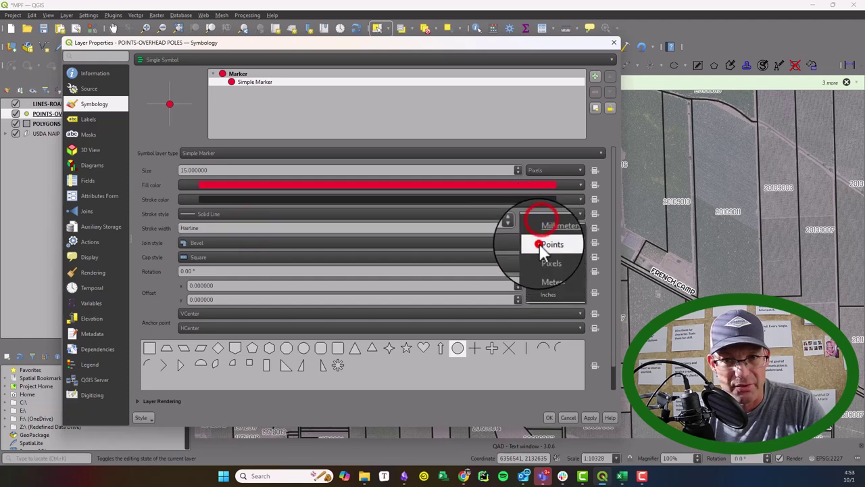
{"action": "left_click", "coordinate": [538, 244]}
{"action": "left_click", "coordinate": [535, 228]}
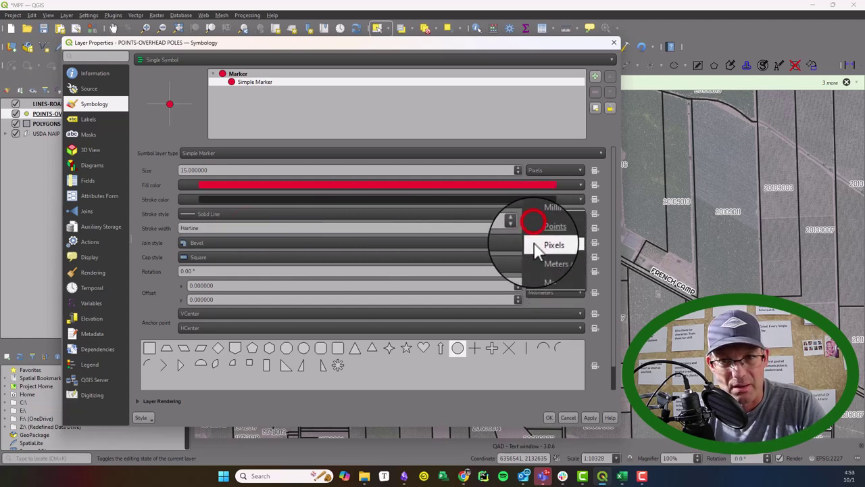
{"action": "left_click", "coordinate": [533, 246]}
{"action": "left_click", "coordinate": [262, 228]}
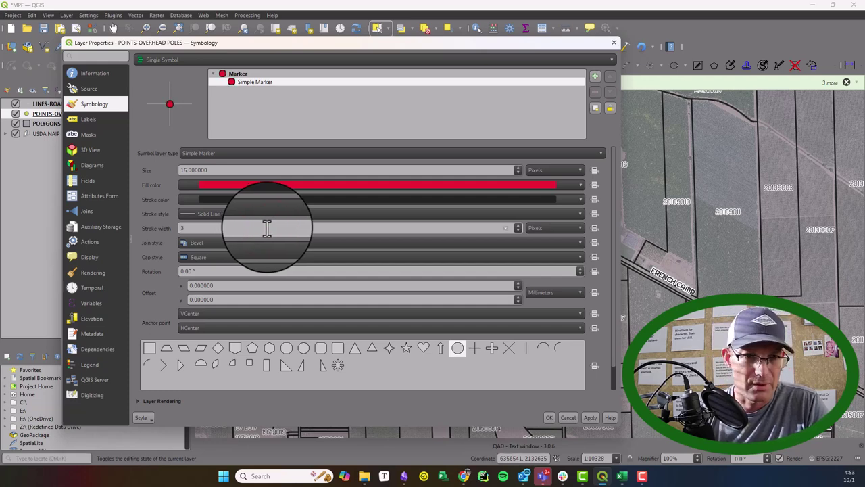
{"action": "left_click", "coordinate": [334, 214]}
{"action": "left_click", "coordinate": [334, 216]}
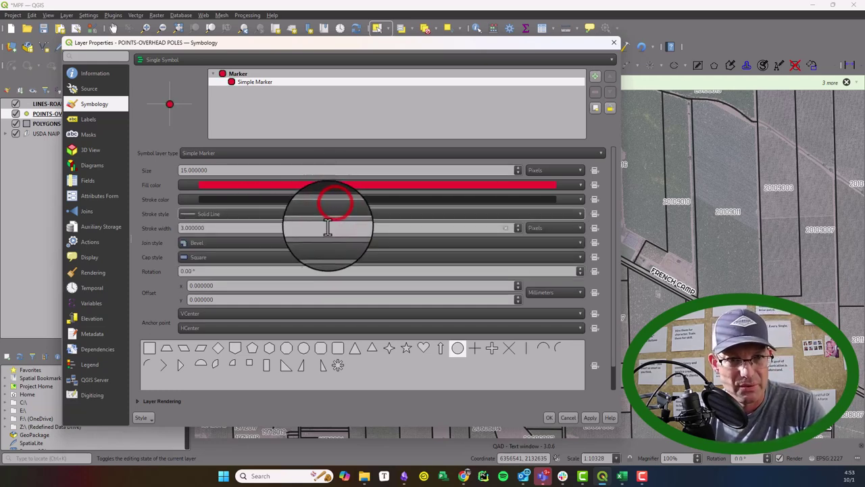
{"action": "left_click", "coordinate": [591, 418]}
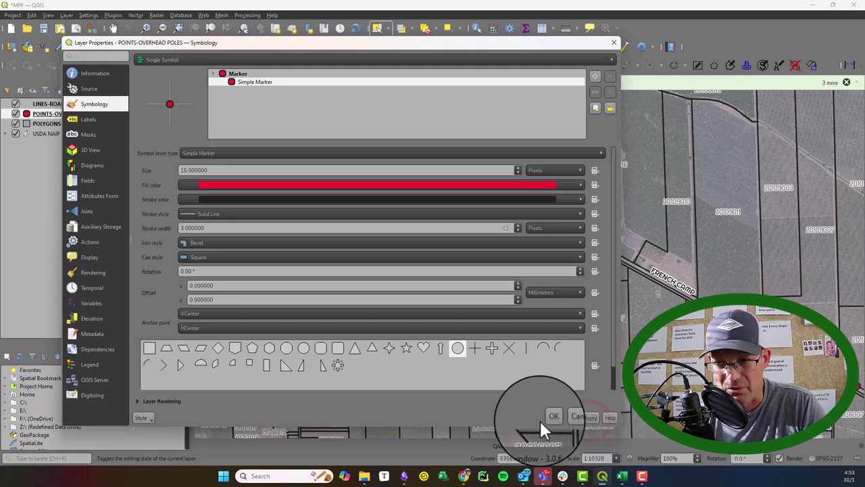
Set the marker size to 20 pixels, apply, and view the red pole points.
{"action": "double_click", "coordinate": [218, 170]}
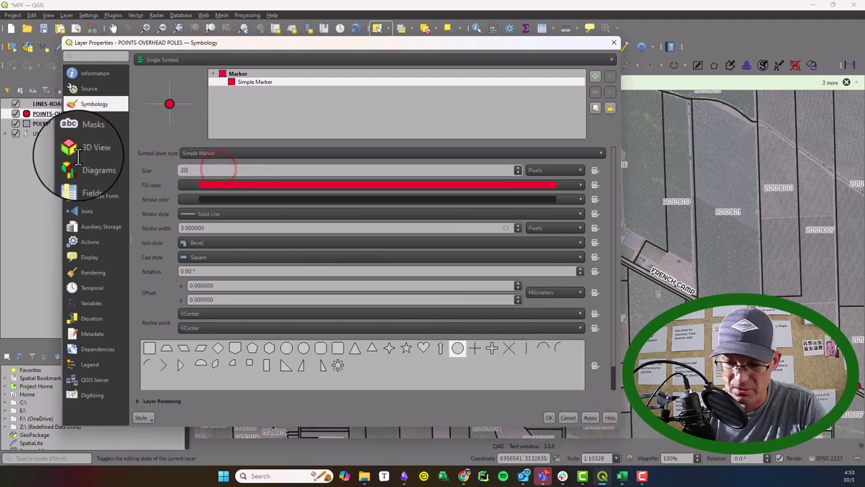
{"action": "type", "text": "20"}
{"action": "left_click", "coordinate": [590, 417]}
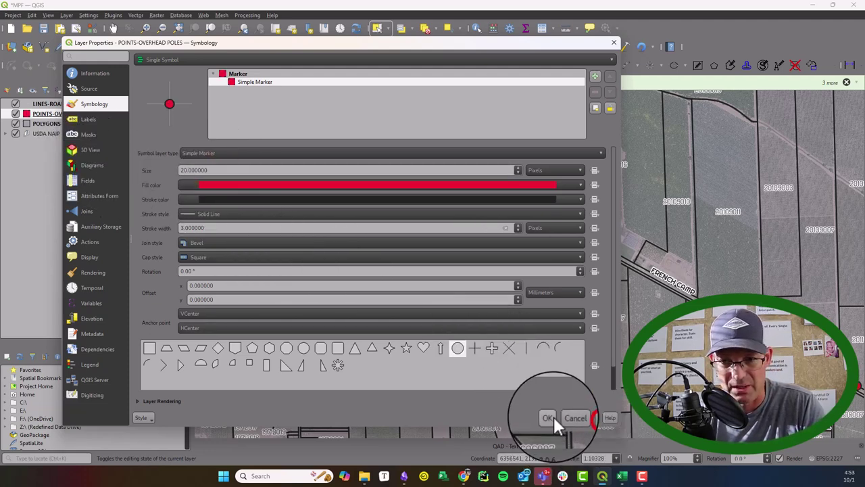
{"action": "left_click", "coordinate": [549, 418]}
{"action": "left_click_drag", "start_coordinate": [659, 254], "coordinate": [530, 245]}
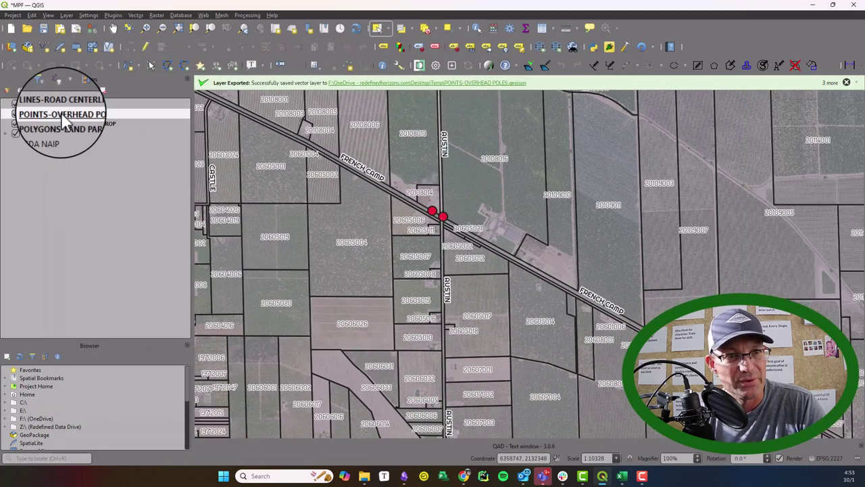
Move POINTS-OVERHEAD POLES above the parcels, road centerlines and NAIP layers.
{"action": "left_click_drag", "start_coordinate": [61, 117], "coordinate": [61, 135]}
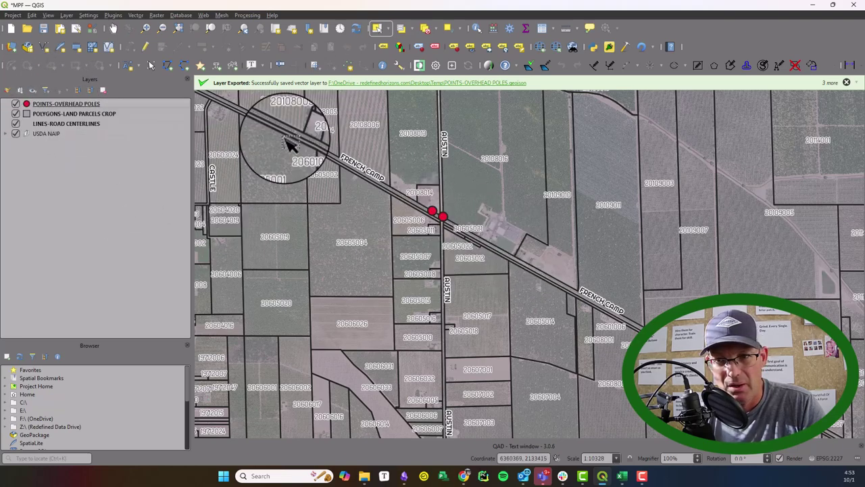
{"action": "right_click", "coordinate": [67, 103]}
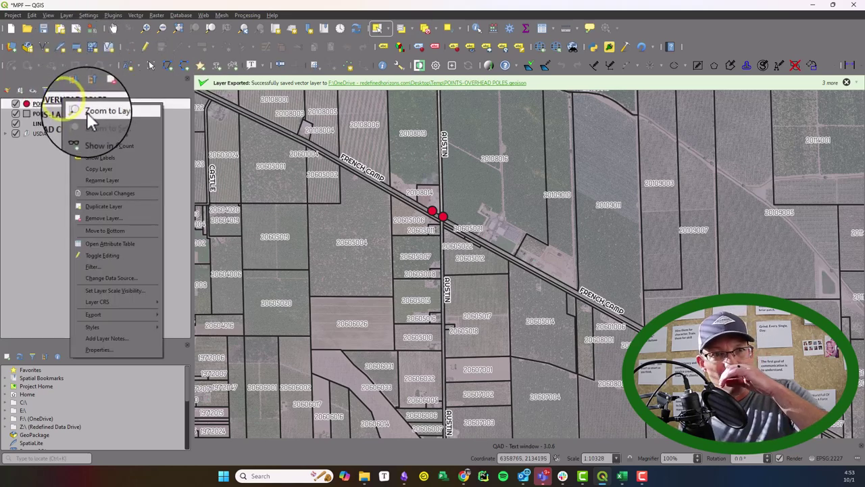
{"action": "left_click", "coordinate": [111, 353]}
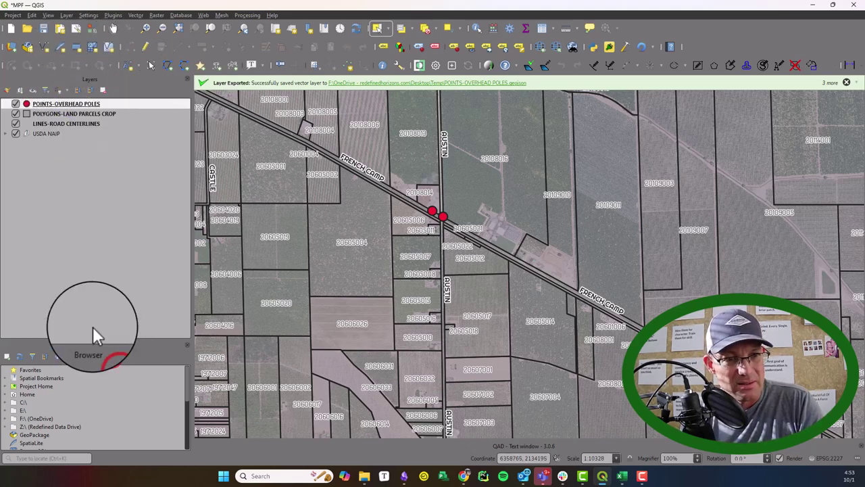
{"action": "right_click", "coordinate": [81, 104]}
Open the POINTS-OVERHEAD POLES Fields page and turn on editing.
{"action": "left_click", "coordinate": [125, 347]}
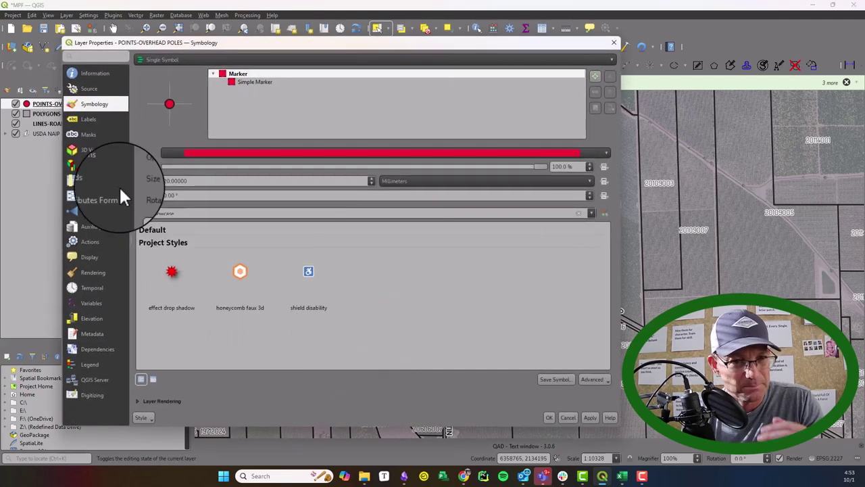
{"action": "left_click", "coordinate": [89, 180]}
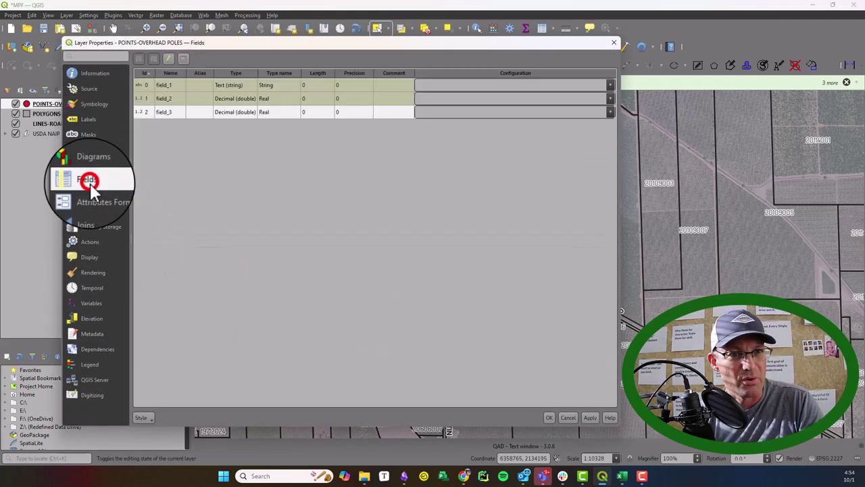
{"action": "left_click", "coordinate": [173, 85]}
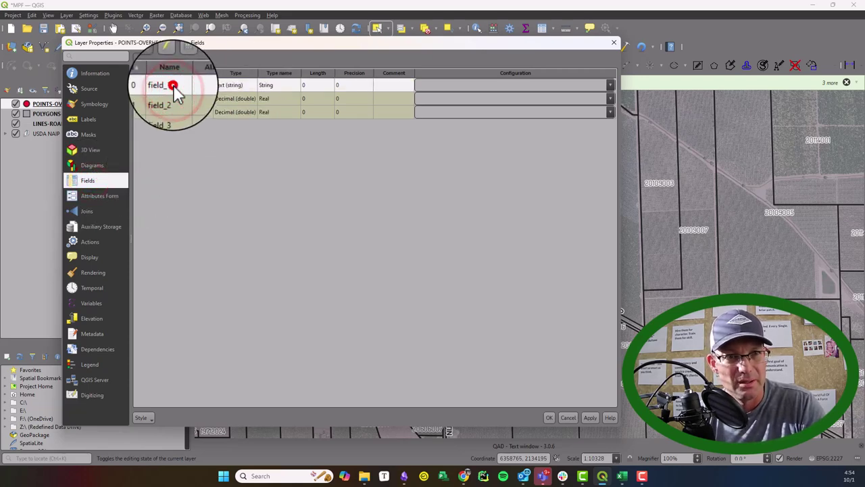
{"action": "left_click", "coordinate": [230, 84]}
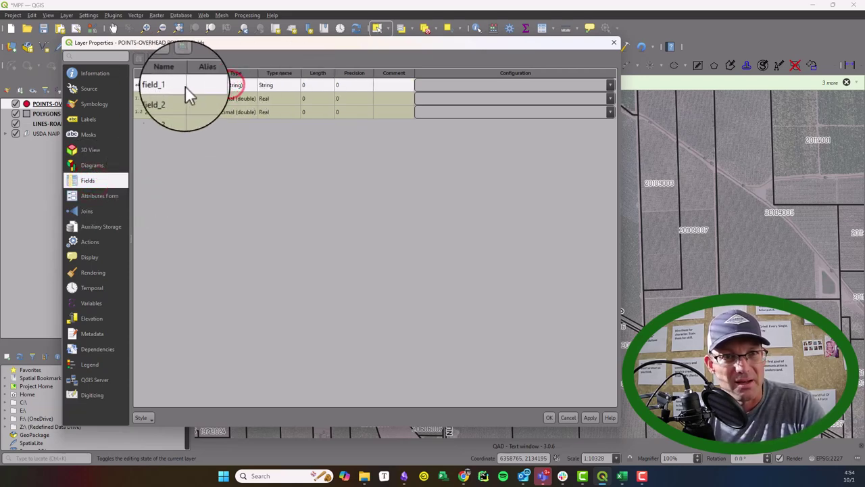
{"action": "left_click", "coordinate": [169, 59]}
Rename field_1, field_2, field_3 to Pole ID, Latitude, Longitude and apply.
{"action": "left_click", "coordinate": [175, 84]}
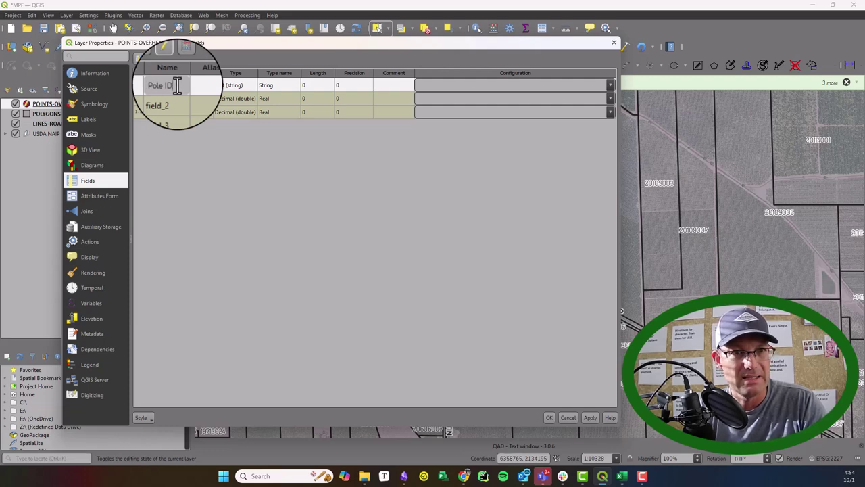
{"action": "type", "text": "Pole ID"}
{"action": "left_click", "coordinate": [179, 99]}
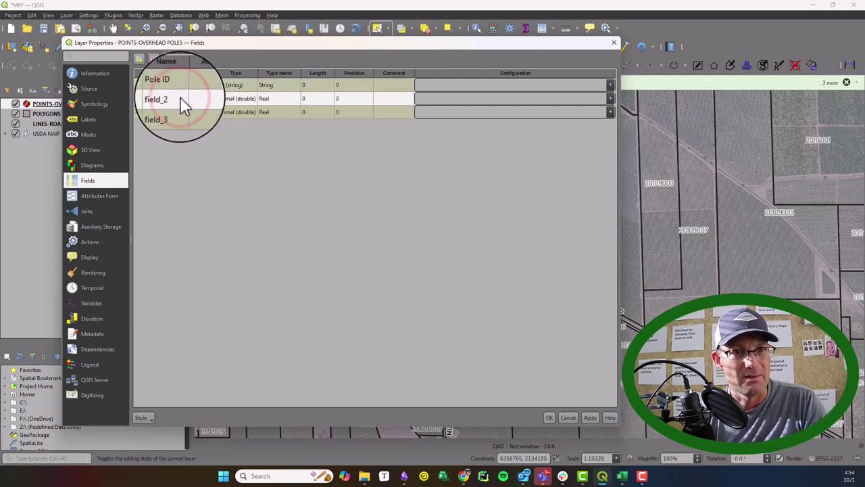
{"action": "type", "text": "La"}
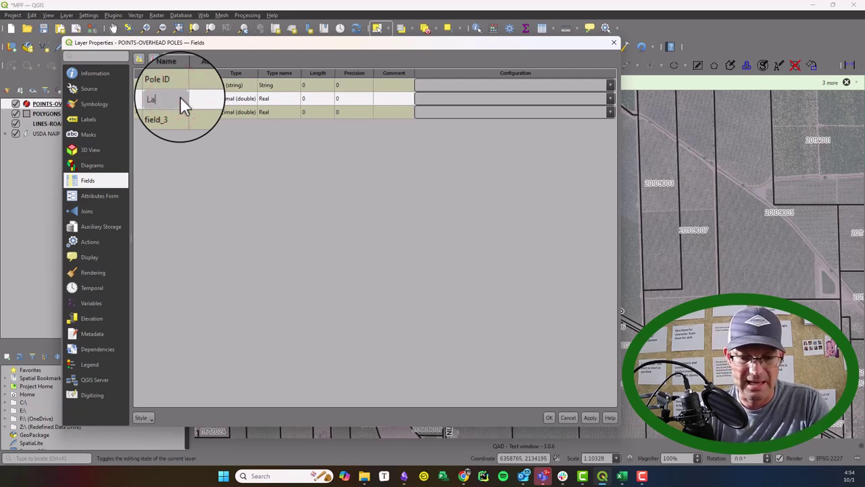
{"action": "type", "text": "titude"}
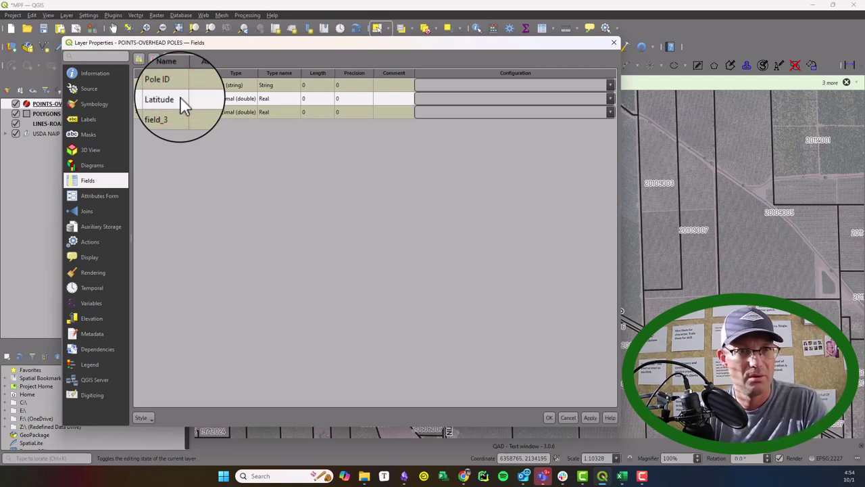
{"action": "key", "text": "Return"}
{"action": "type", "text": "Longitude"}
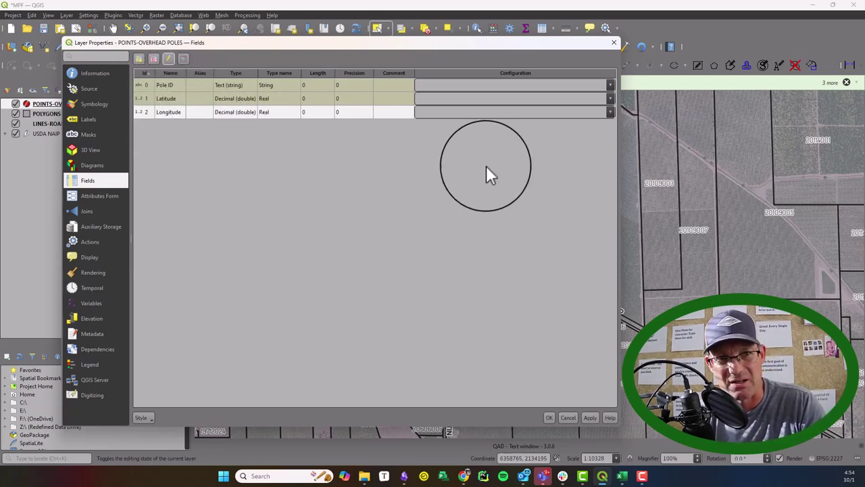
{"action": "left_click", "coordinate": [590, 417]}
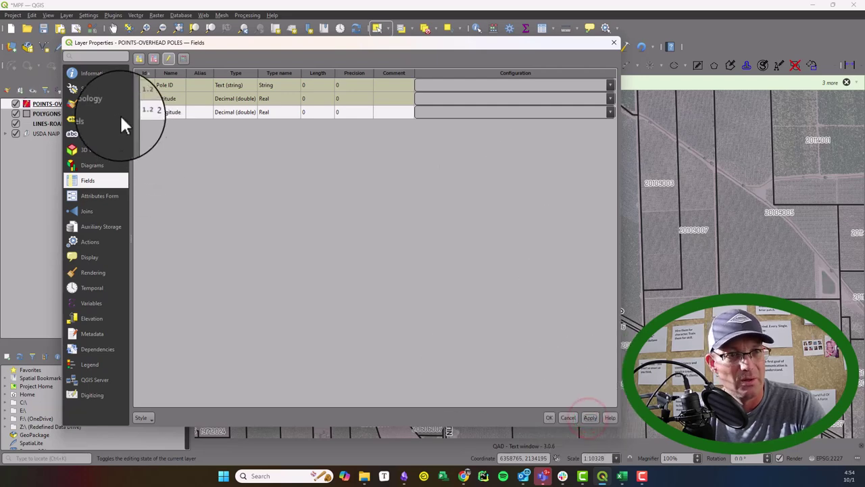
Turn on single labels for the poles using the Pole ID field.
{"action": "left_click", "coordinate": [87, 120]}
{"action": "left_click", "coordinate": [301, 60]}
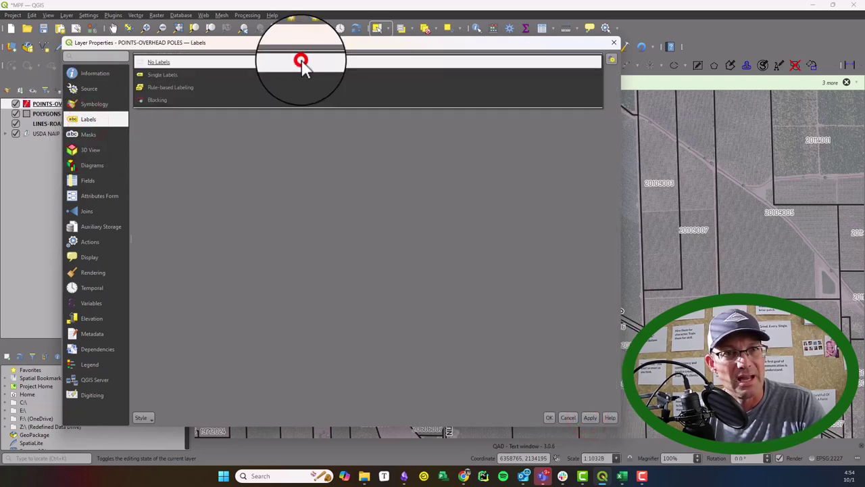
{"action": "left_click", "coordinate": [243, 77]}
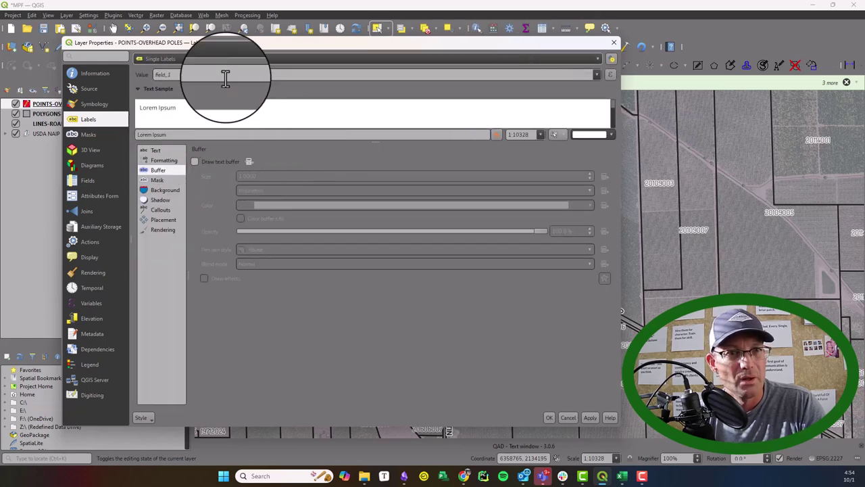
{"action": "left_click", "coordinate": [595, 75]}
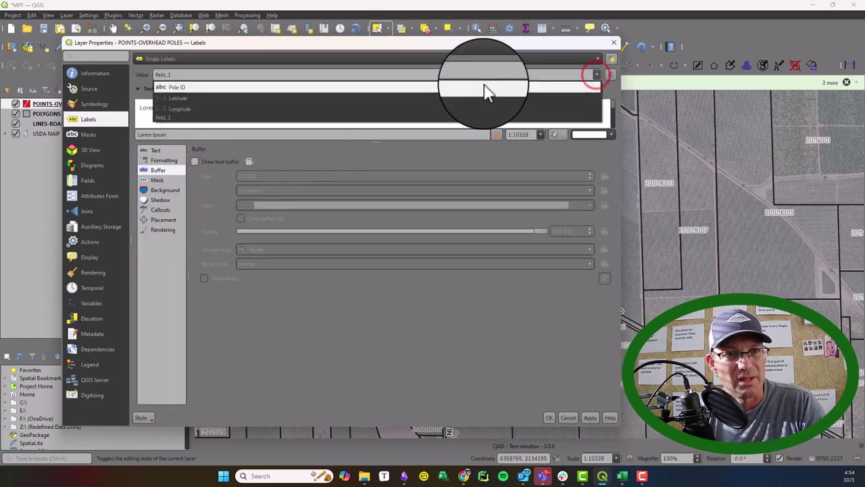
{"action": "left_click", "coordinate": [243, 88]}
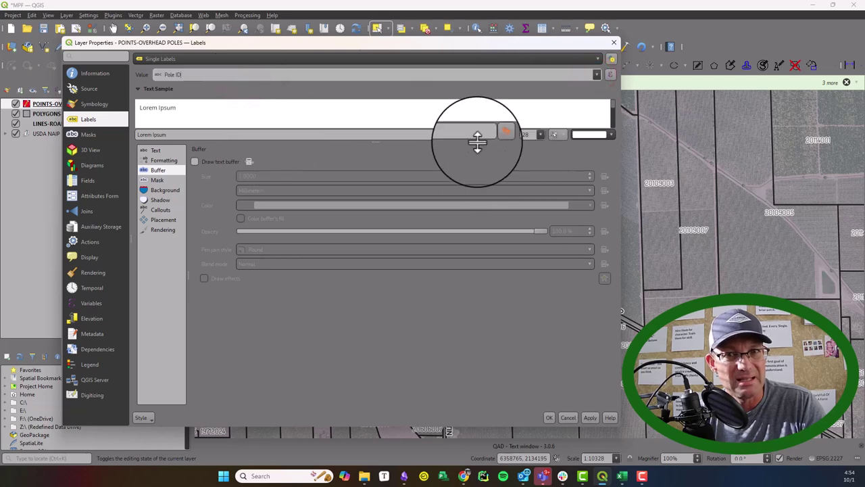
Set the label font to Nunito Black at size 14 and apply.
{"action": "left_click", "coordinate": [152, 150]}
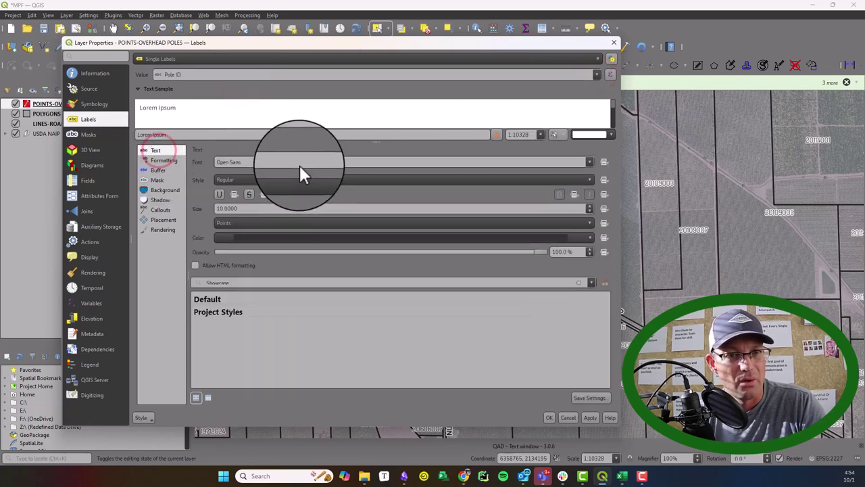
{"action": "left_click", "coordinate": [299, 162]}
{"action": "left_click", "coordinate": [591, 163]}
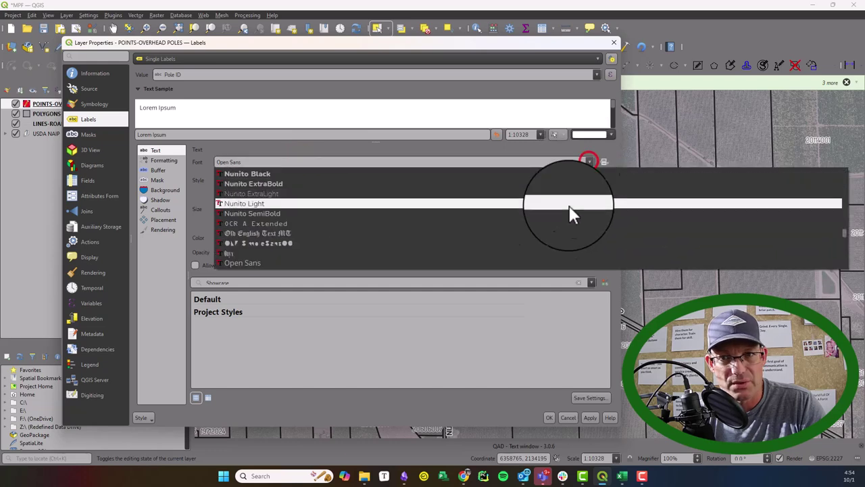
{"action": "left_click", "coordinate": [251, 174]}
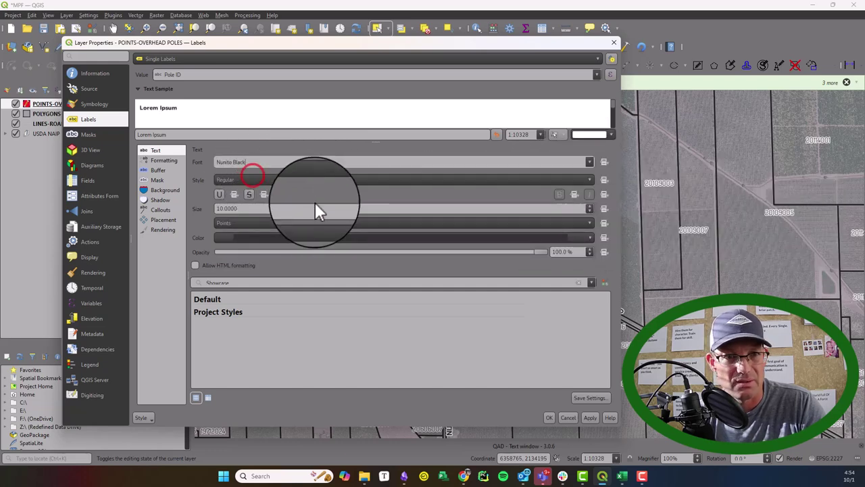
{"action": "left_click", "coordinate": [289, 180]}
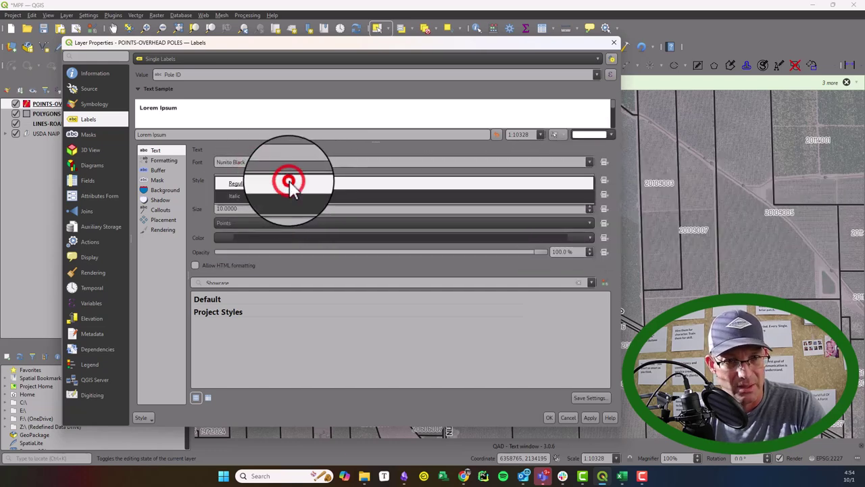
{"action": "left_click", "coordinate": [289, 182]}
{"action": "left_click", "coordinate": [241, 206]}
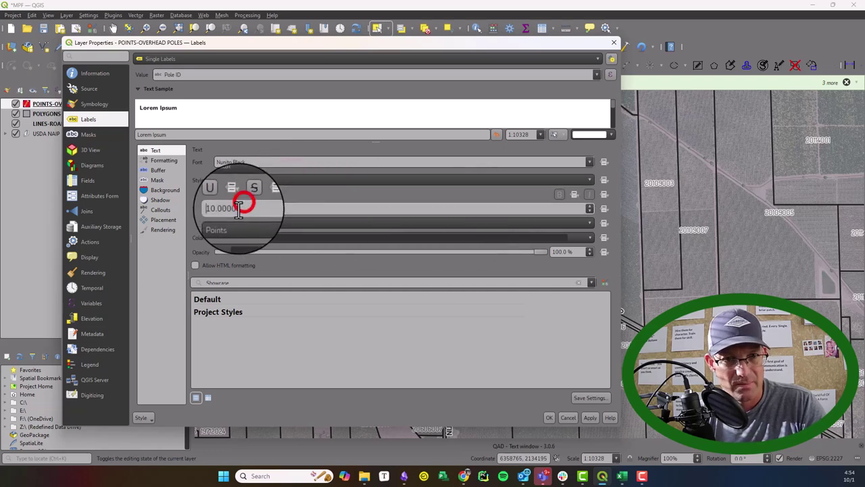
{"action": "type", "text": "14"}
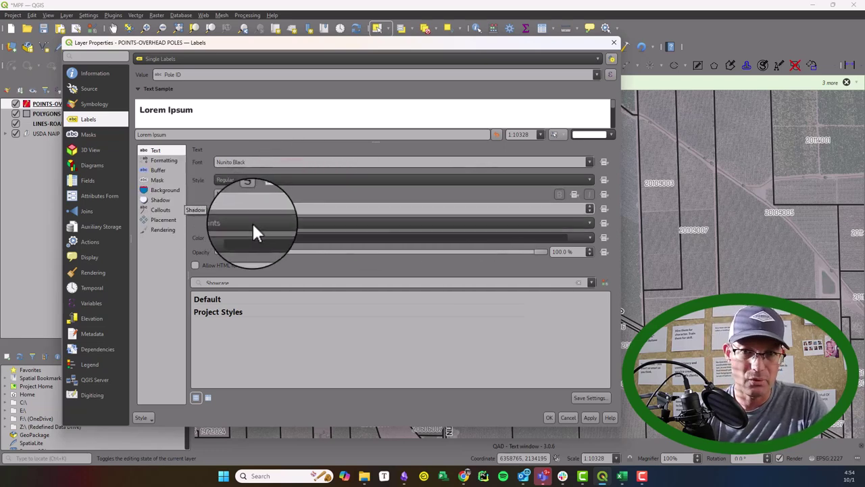
{"action": "left_click", "coordinate": [589, 416]}
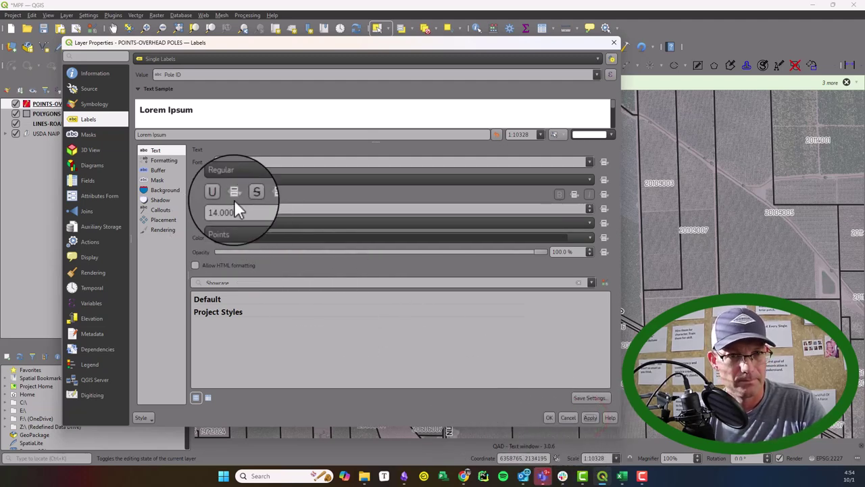
Add a 3-pixel text buffer to the labels and apply.
{"action": "left_click", "coordinate": [157, 169]}
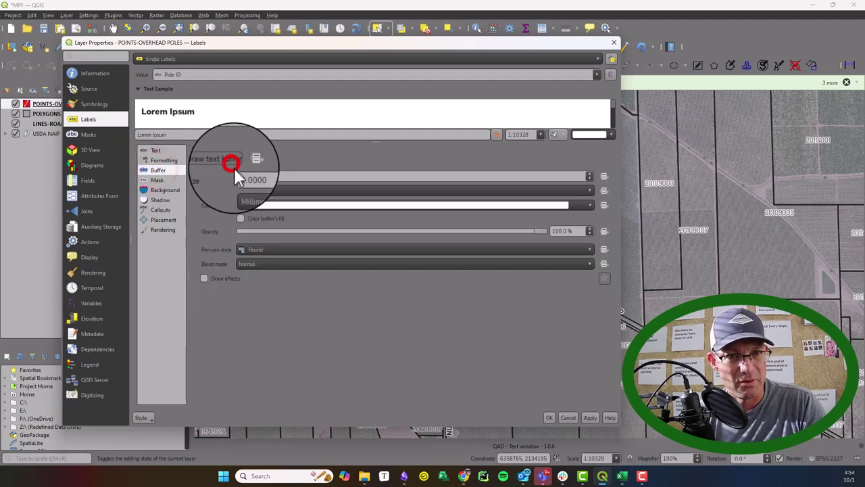
{"action": "left_click", "coordinate": [269, 175]}
{"action": "type", "text": "3"}
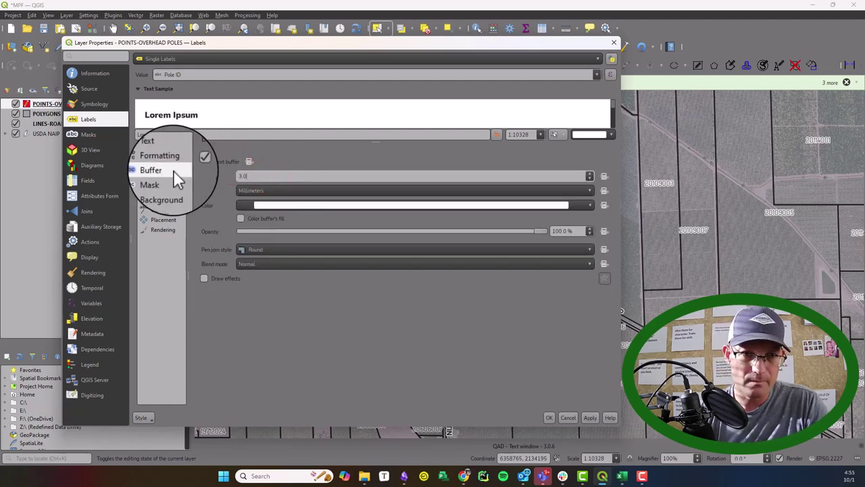
{"action": "left_click", "coordinate": [553, 190]}
{"action": "left_click", "coordinate": [302, 221]}
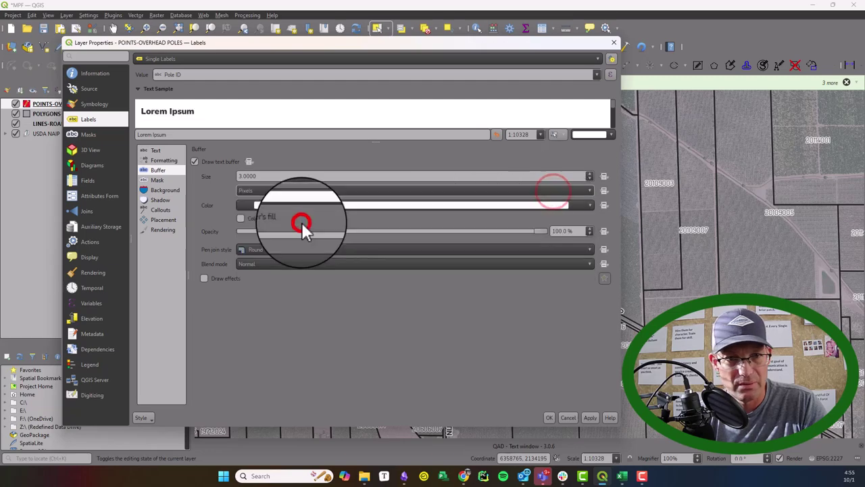
{"action": "left_click", "coordinate": [590, 417]}
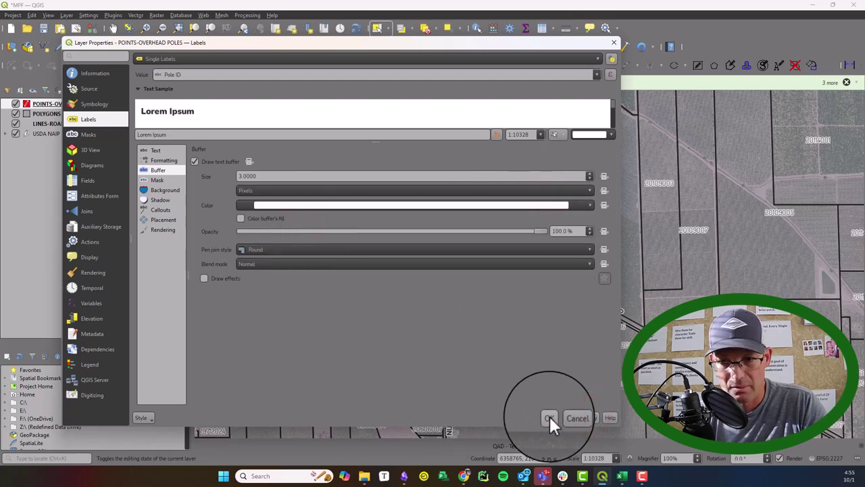
Close Layer Properties and pan along French Camp road to check labels like #08181.
{"action": "left_click", "coordinate": [544, 417]}
{"action": "scroll", "coordinate": [433, 226], "scroll_direction": "up", "scroll_amount": 3}
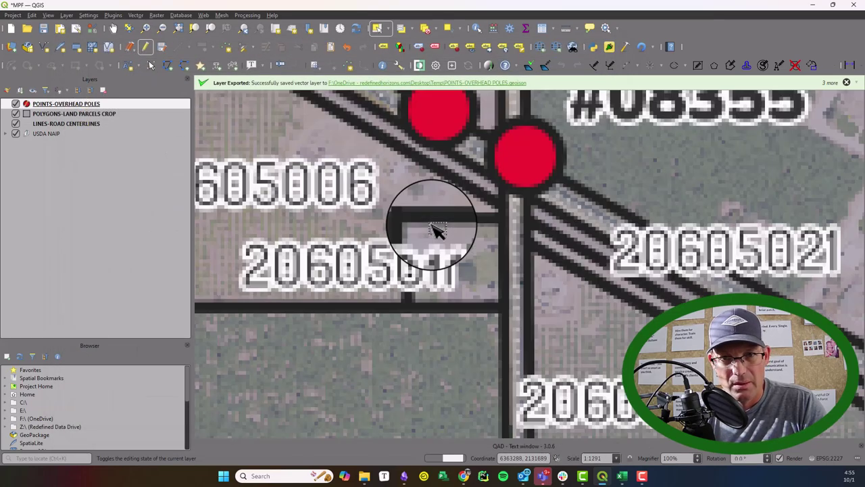
{"action": "left_click_drag", "start_coordinate": [545, 251], "coordinate": [560, 351]}
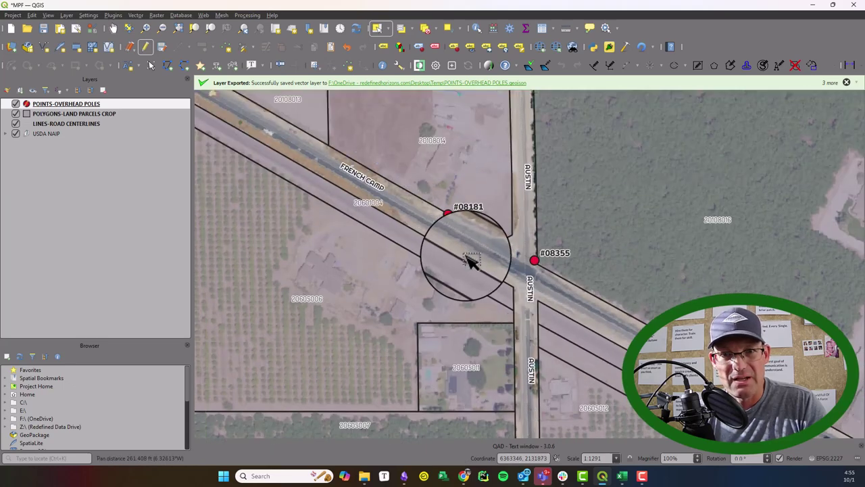
{"action": "left_click_drag", "start_coordinate": [709, 404], "coordinate": [511, 309]}
{"action": "left_click_drag", "start_coordinate": [628, 308], "coordinate": [473, 270]}
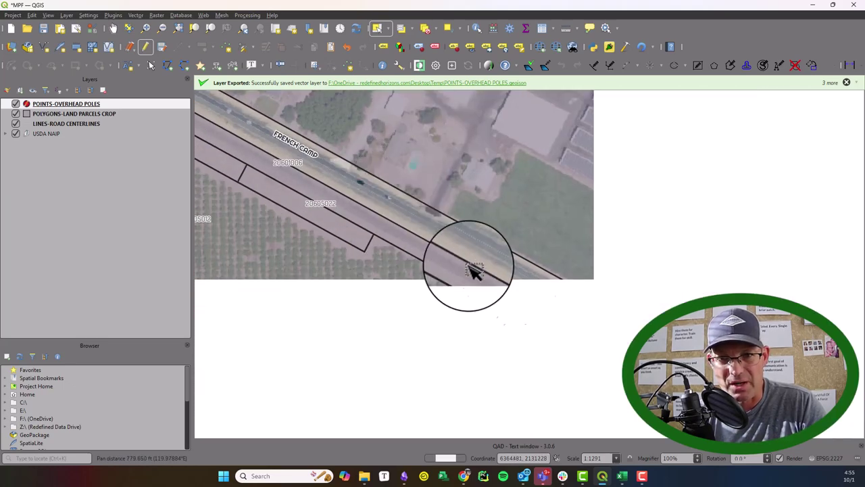
{"action": "left_click_drag", "start_coordinate": [608, 318], "coordinate": [464, 267]}
{"action": "left_click_drag", "start_coordinate": [507, 284], "coordinate": [477, 269]}
{"action": "scroll", "coordinate": [477, 269], "scroll_direction": "down", "scroll_amount": 2}
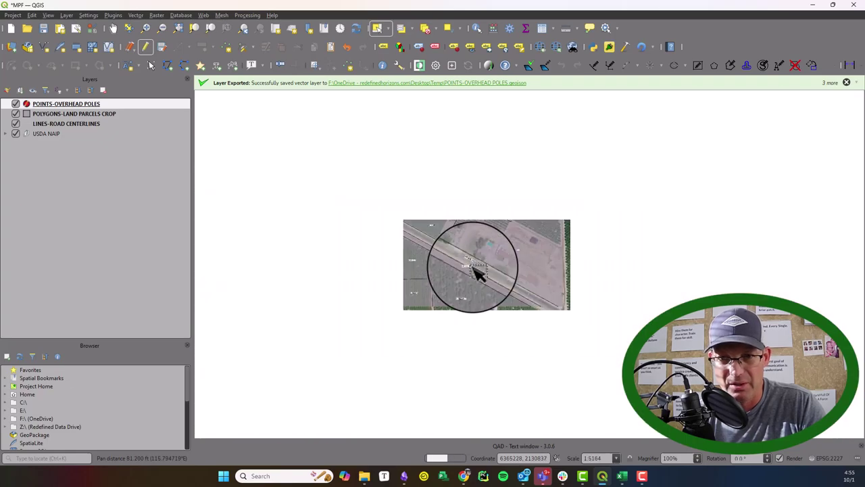
{"action": "scroll", "coordinate": [466, 263], "scroll_direction": "down", "scroll_amount": 1}
{"action": "left_click_drag", "start_coordinate": [331, 188], "coordinate": [413, 247]}
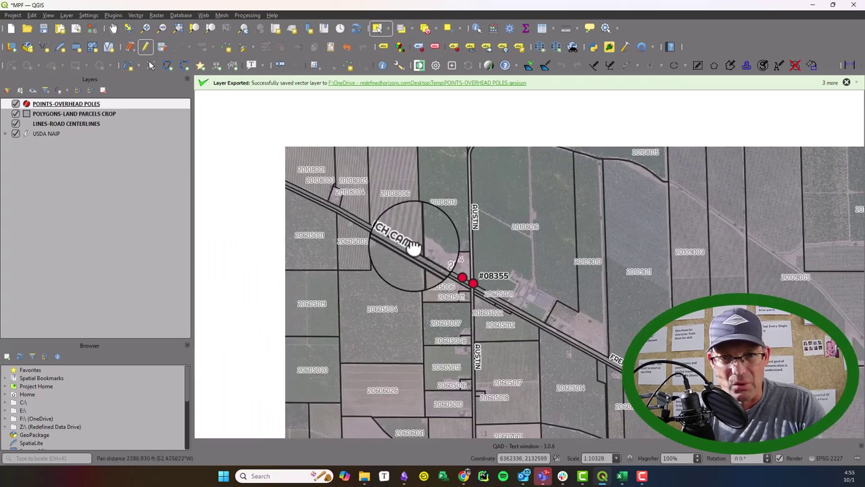
{"action": "scroll", "coordinate": [419, 250], "scroll_direction": "down", "scroll_amount": 1}
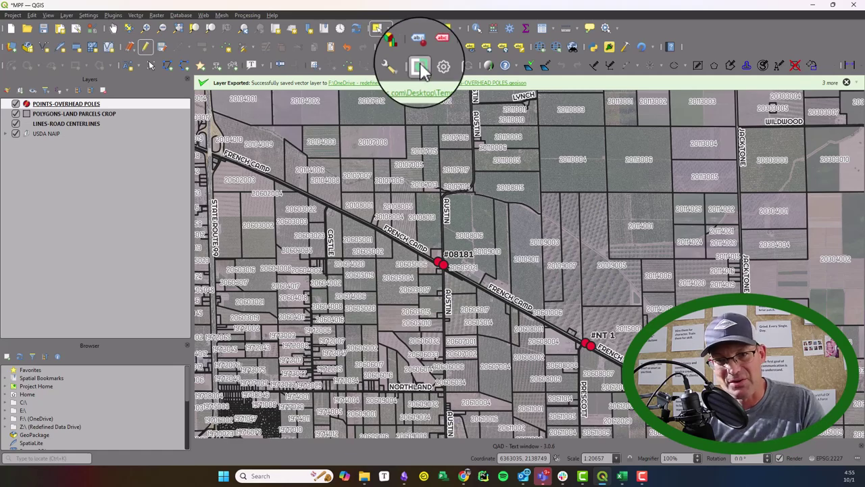
{"action": "scroll", "coordinate": [612, 348], "scroll_direction": "up", "scroll_amount": 1}
{"action": "scroll", "coordinate": [590, 377], "scroll_direction": "up", "scroll_amount": 2}
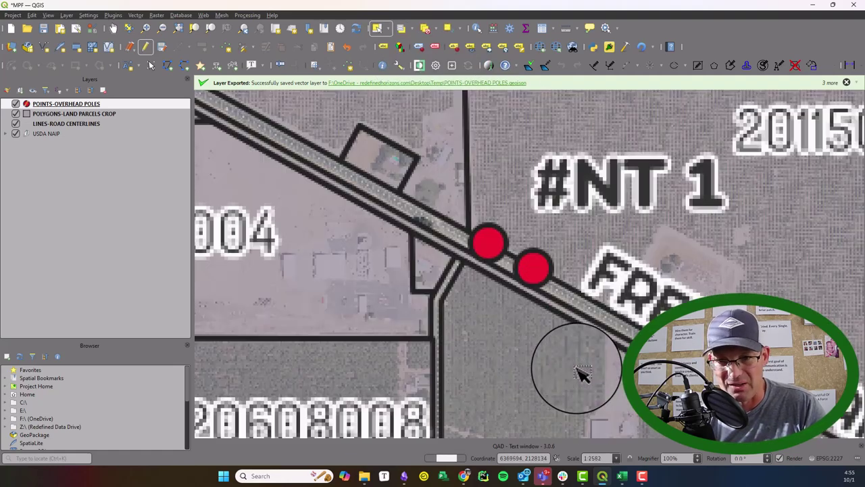
{"action": "left_click_drag", "start_coordinate": [412, 128], "coordinate": [419, 247]}
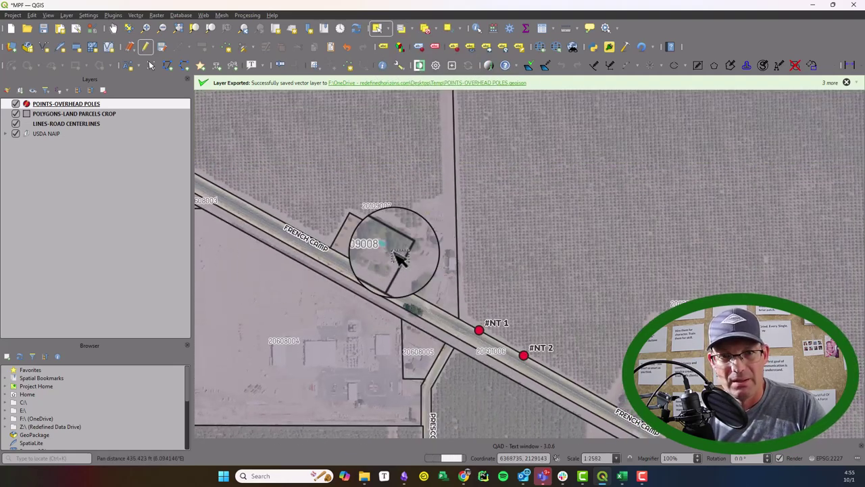
{"action": "left_click_drag", "start_coordinate": [524, 342], "coordinate": [488, 272]}
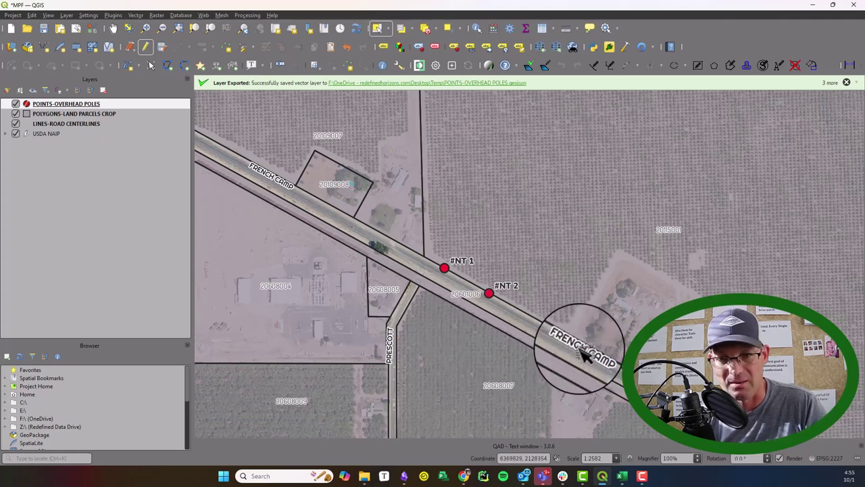
{"action": "scroll", "coordinate": [546, 341], "scroll_direction": "down", "scroll_amount": 1}
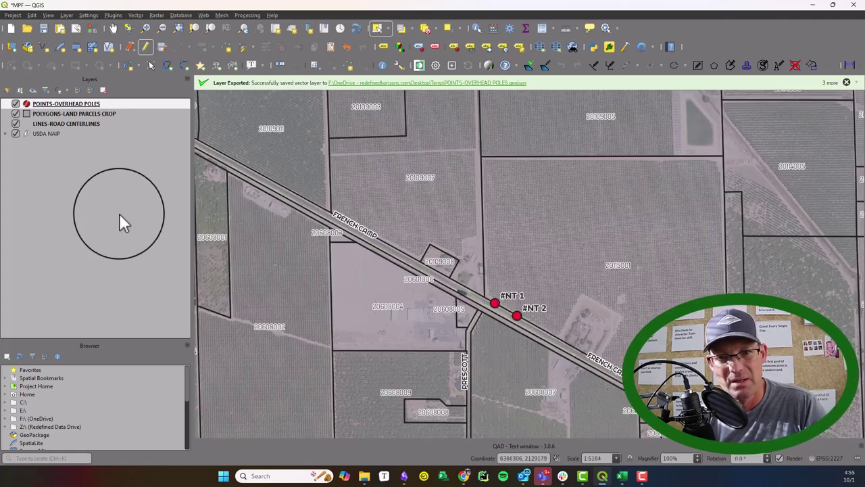
{"action": "left_click_drag", "start_coordinate": [402, 274], "coordinate": [608, 385]}
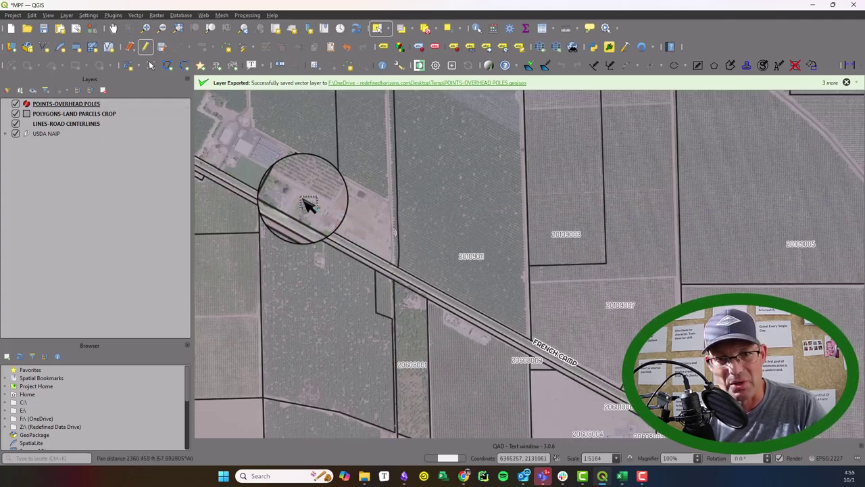
{"action": "left_click_drag", "start_coordinate": [305, 199], "coordinate": [516, 318]}
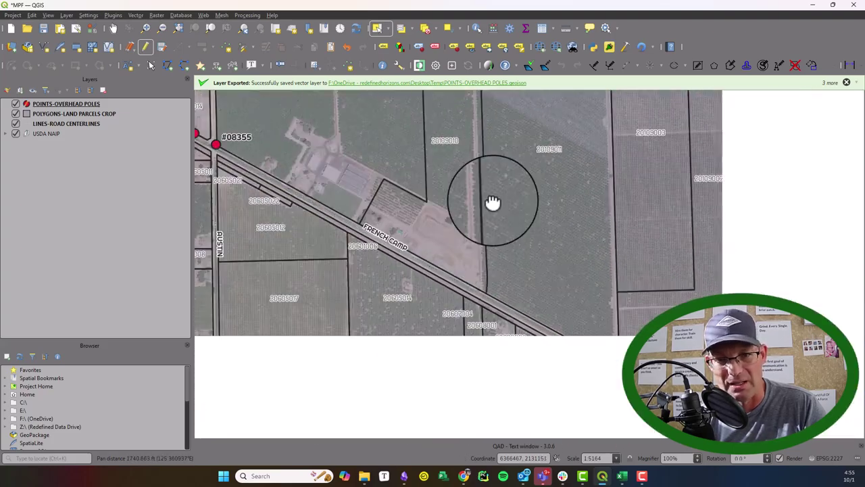
{"action": "scroll", "coordinate": [591, 257], "scroll_direction": "down", "scroll_amount": 3}
{"action": "scroll", "coordinate": [632, 277], "scroll_direction": "down", "scroll_amount": 1}
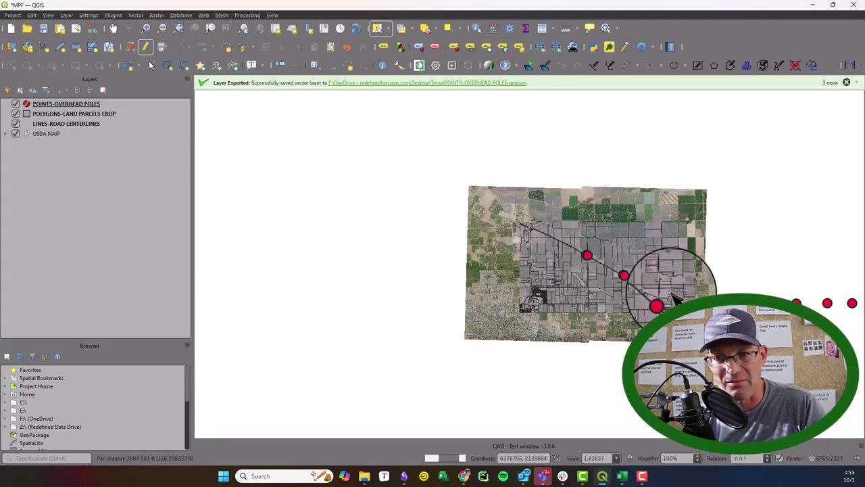
{"action": "left_click_drag", "start_coordinate": [688, 303], "coordinate": [485, 292]}
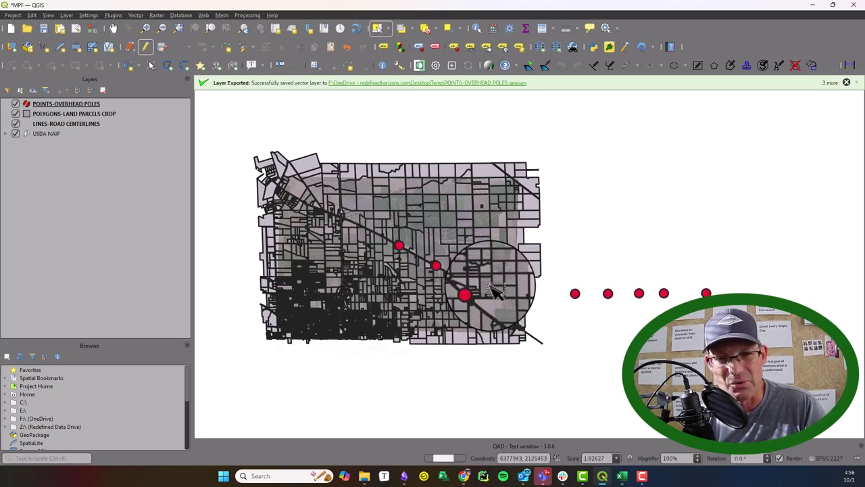
{"action": "scroll", "coordinate": [486, 287], "scroll_direction": "up", "scroll_amount": 2}
{"action": "scroll", "coordinate": [510, 340], "scroll_direction": "down", "scroll_amount": 1}
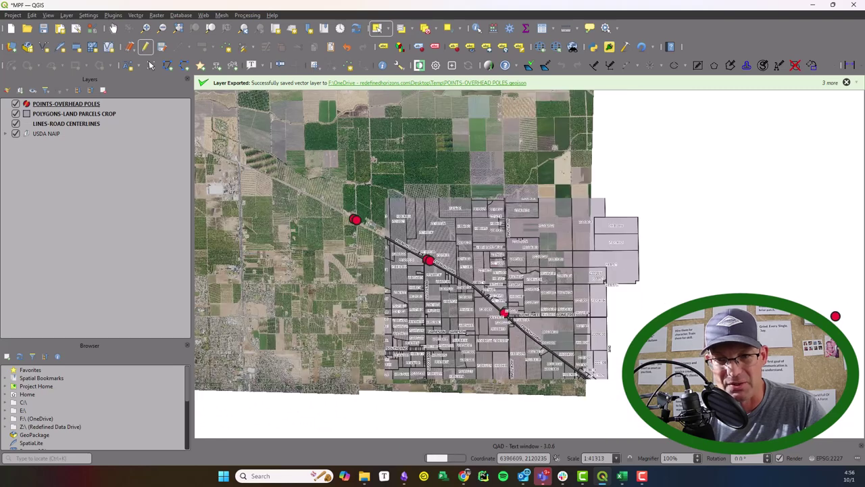
{"action": "left_click_drag", "start_coordinate": [801, 318], "coordinate": [578, 284]}
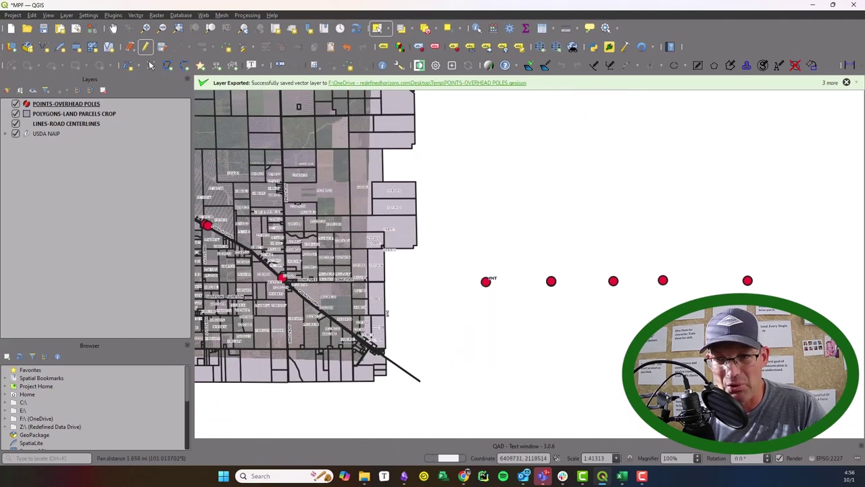